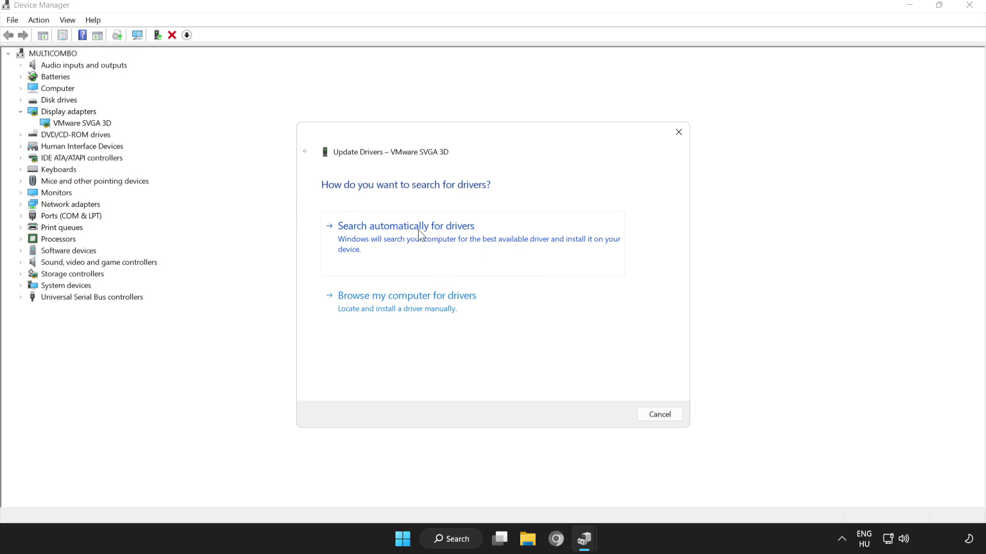
Step: Search automatically for an updated VMware SVGA 3D display driver, then close the update wizard and Device Manager
click(419, 234)
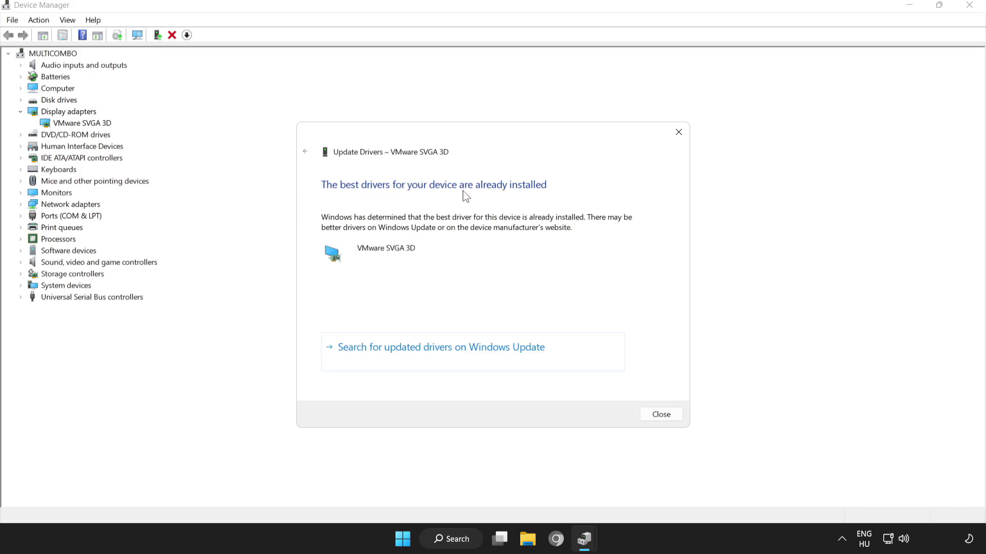
click(667, 415)
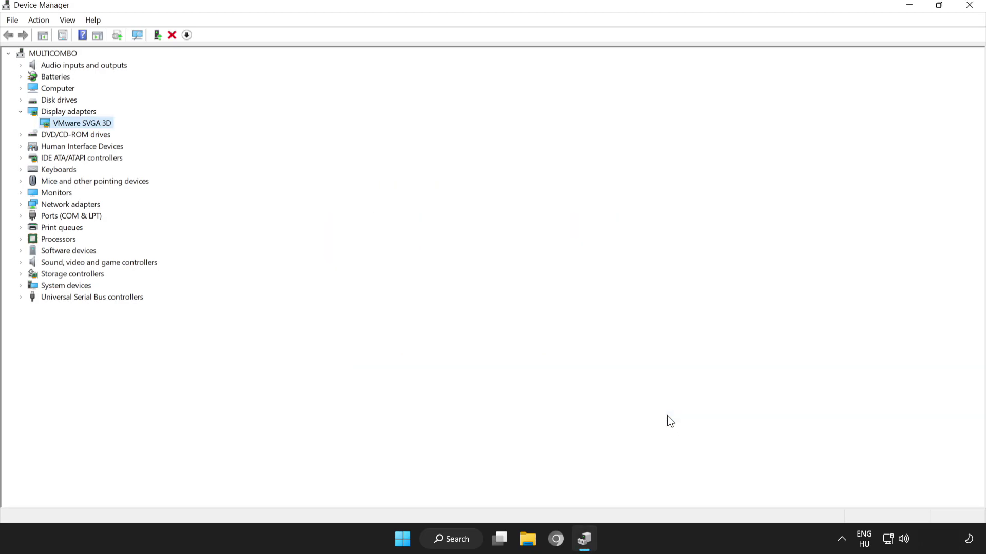
click(970, 8)
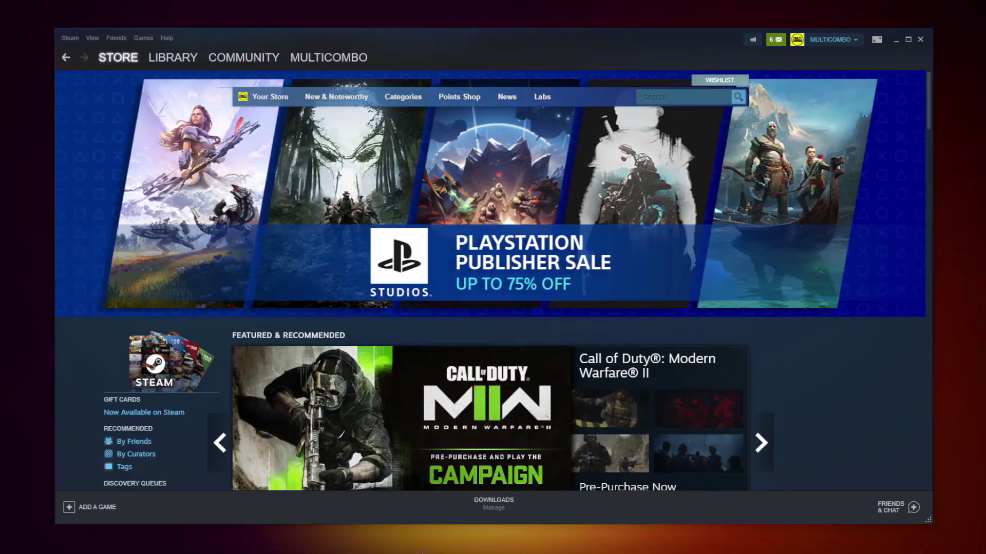
Step: In the Steam library, verify the integrity of the game files for the game listed under Favorites
click(170, 57)
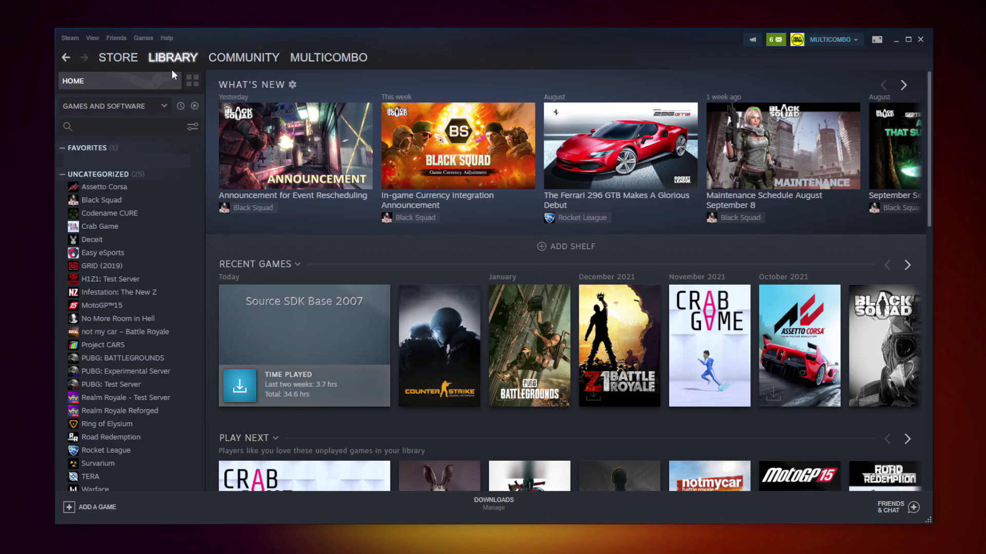
right_click(187, 164)
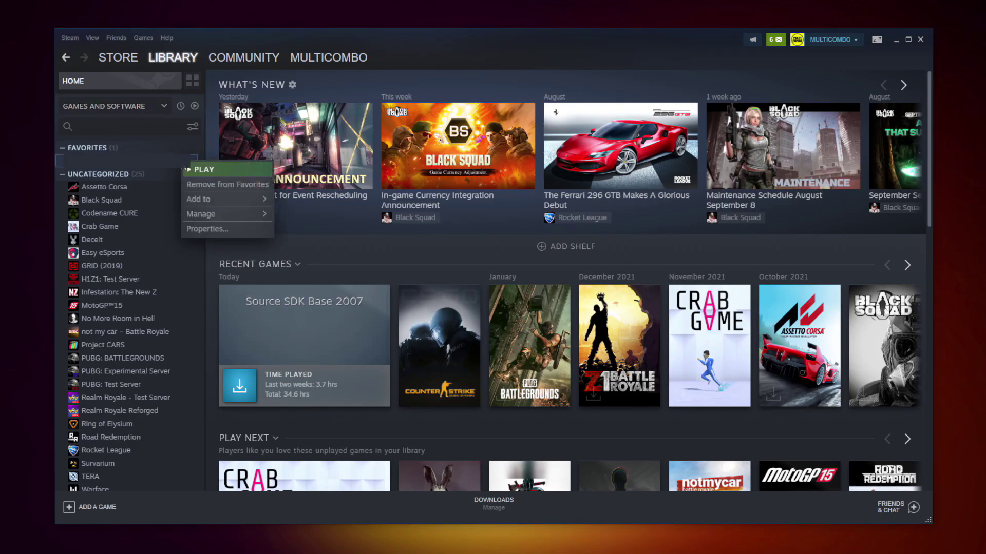
click(220, 229)
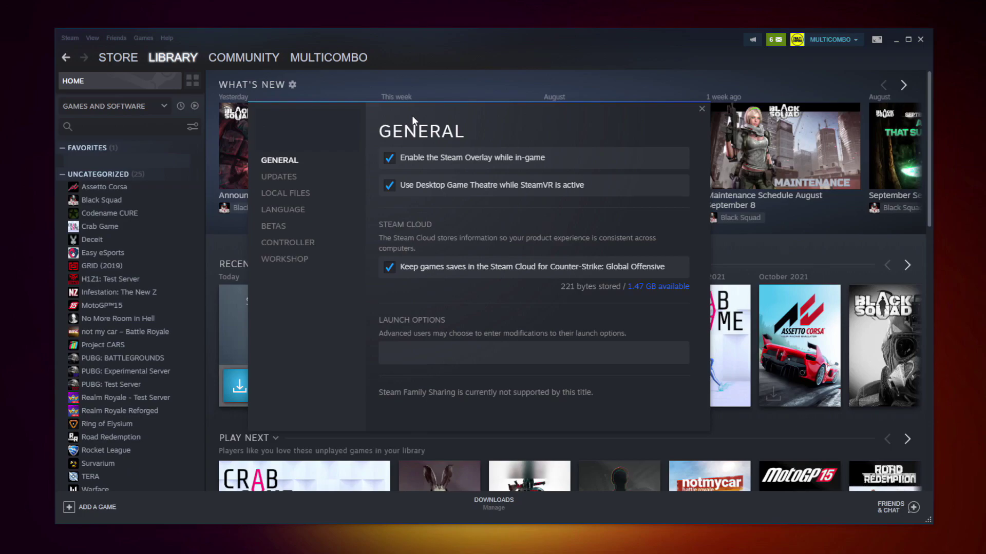
click(288, 194)
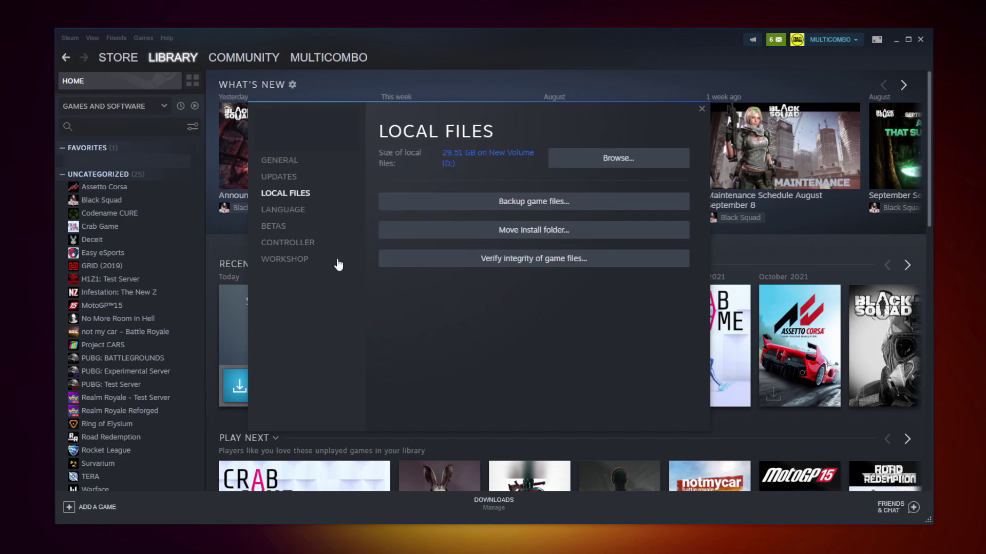
click(538, 266)
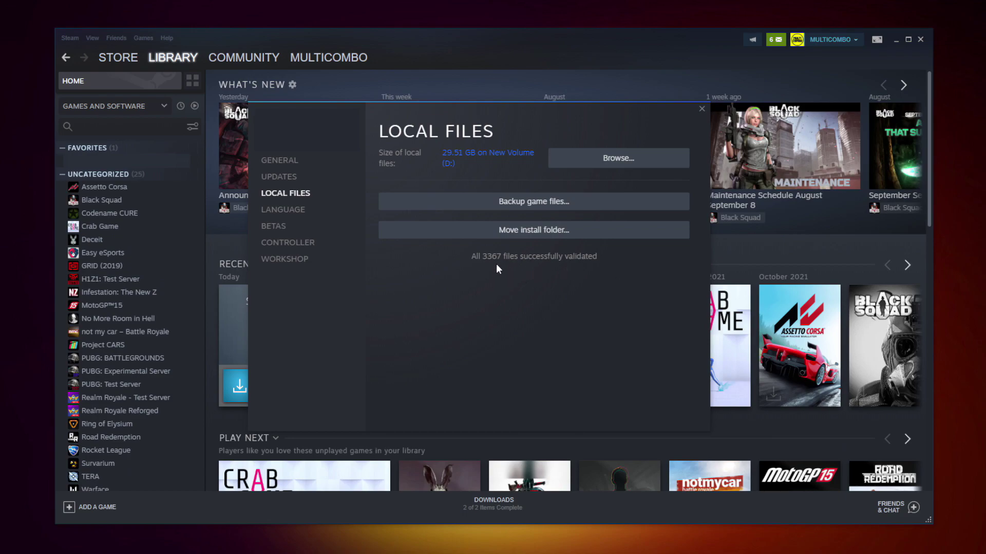
Step: Browse to the game's local files and show the compatibility properties of its application file
click(627, 163)
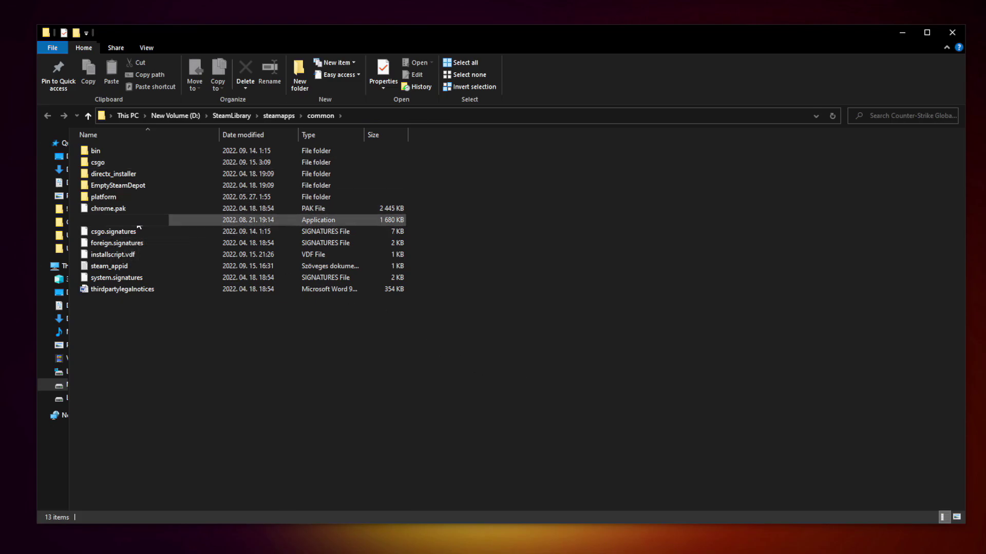
click(205, 221)
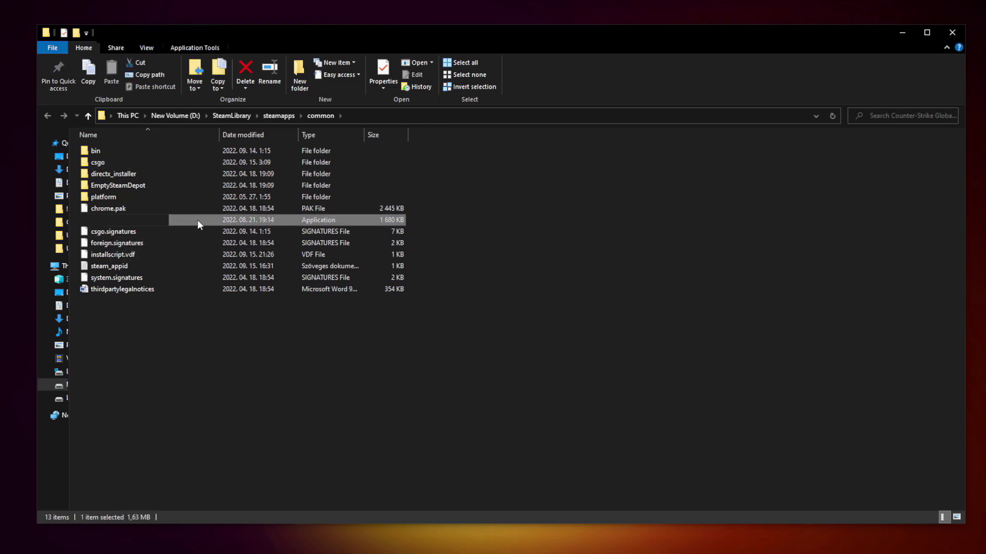
right_click(198, 224)
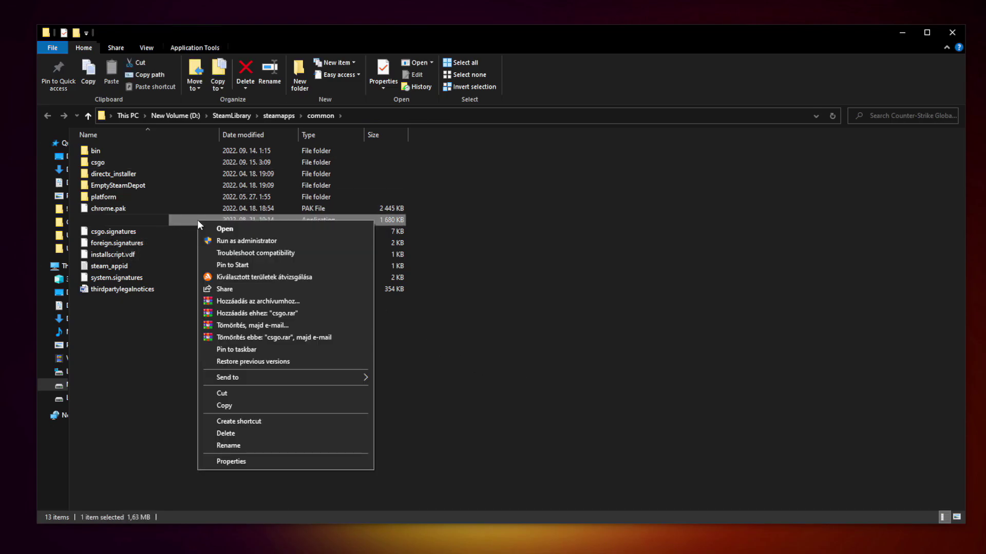
click(284, 461)
click(465, 90)
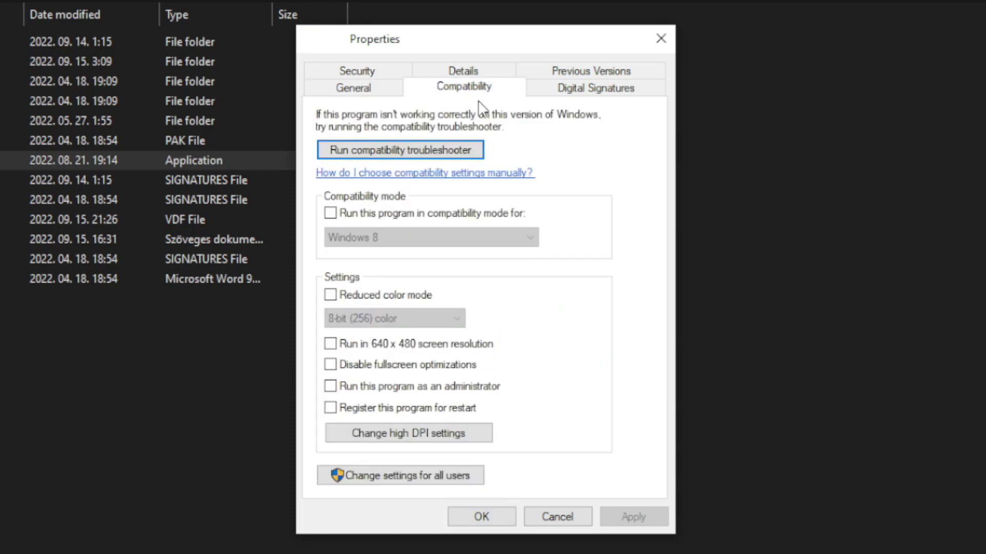
Step: Enable compatibility mode for Windows 8, disable fullscreen optimizations, enable running as administrator, and apply the game's settings
click(331, 214)
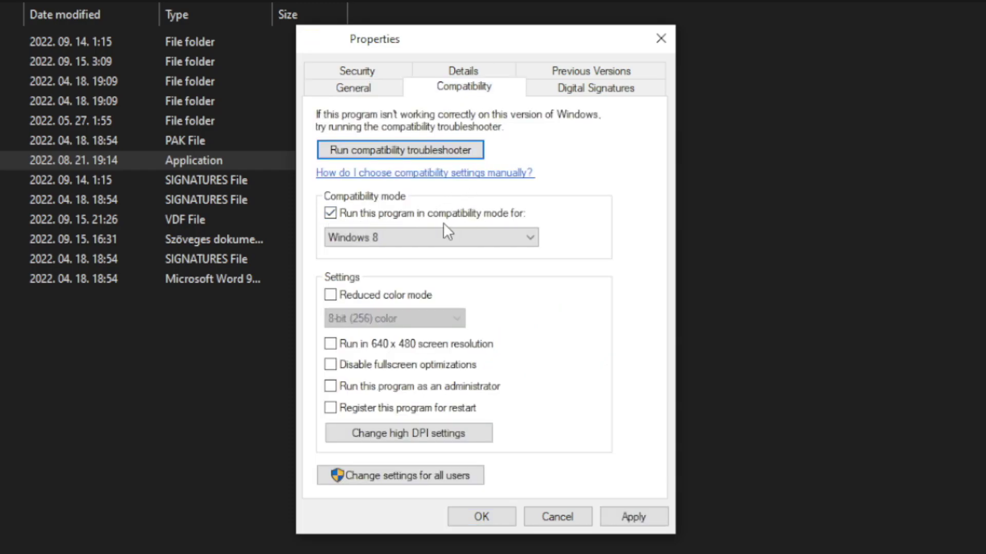
click(381, 230)
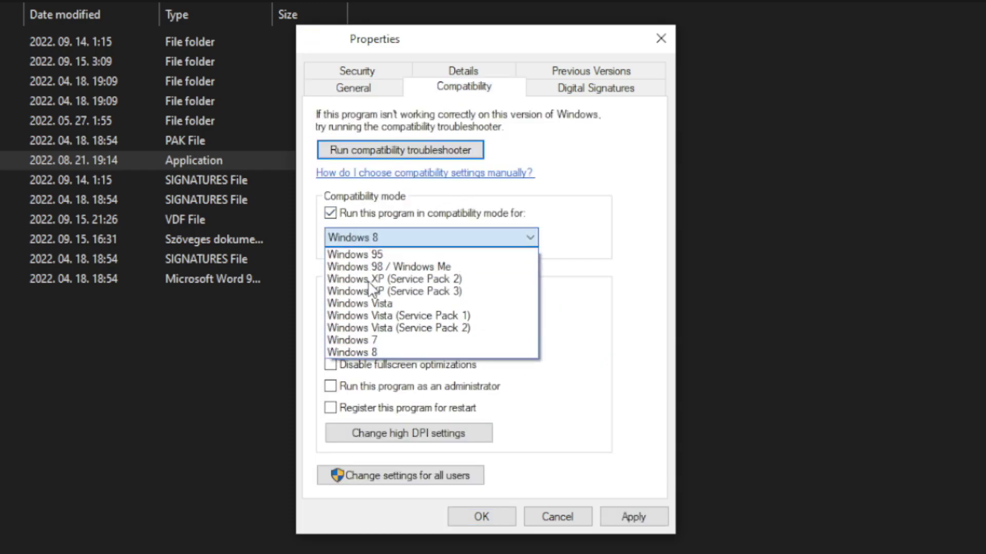
click(380, 354)
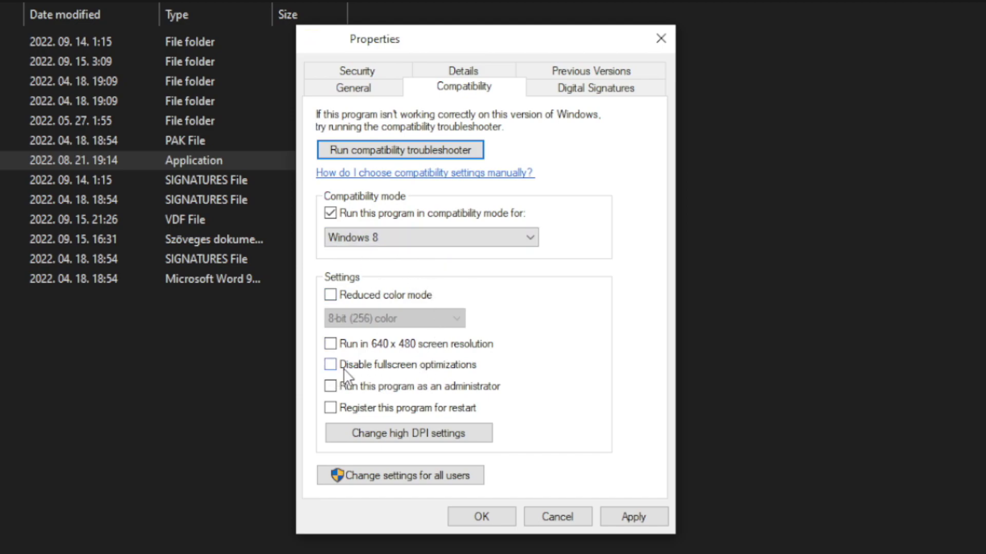
click(403, 367)
click(473, 388)
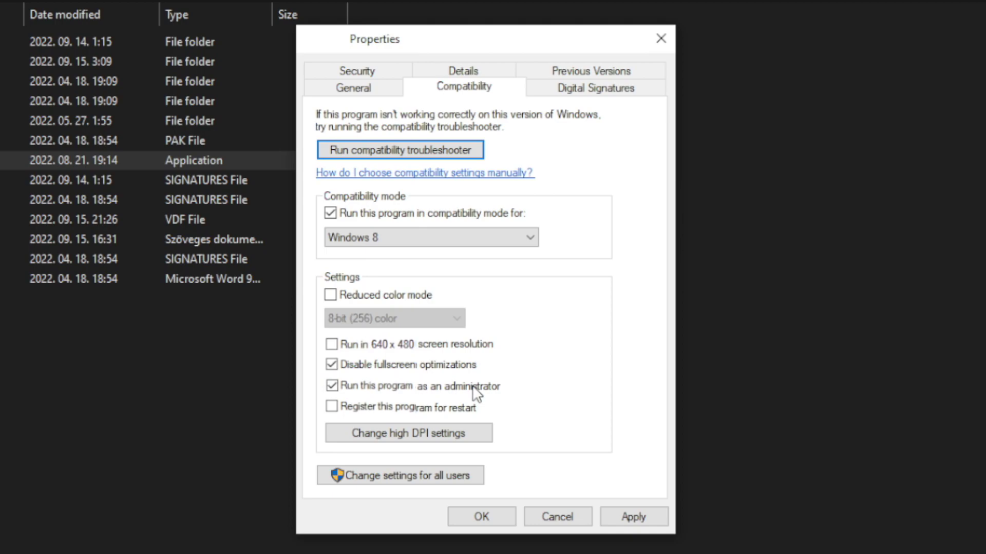
click(639, 516)
click(482, 519)
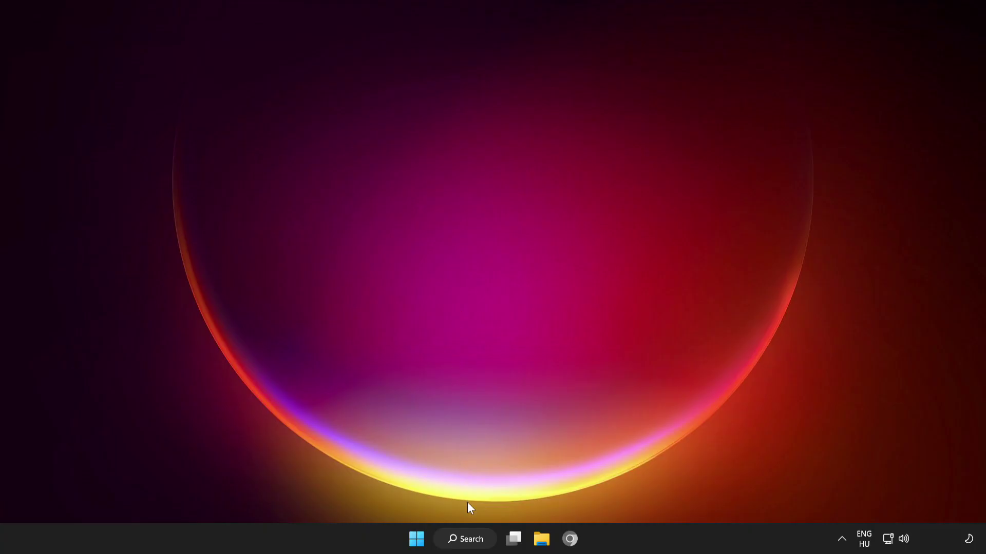
Step: Search Windows for "update", check for updates in Windows Update, and close Settings
click(461, 540)
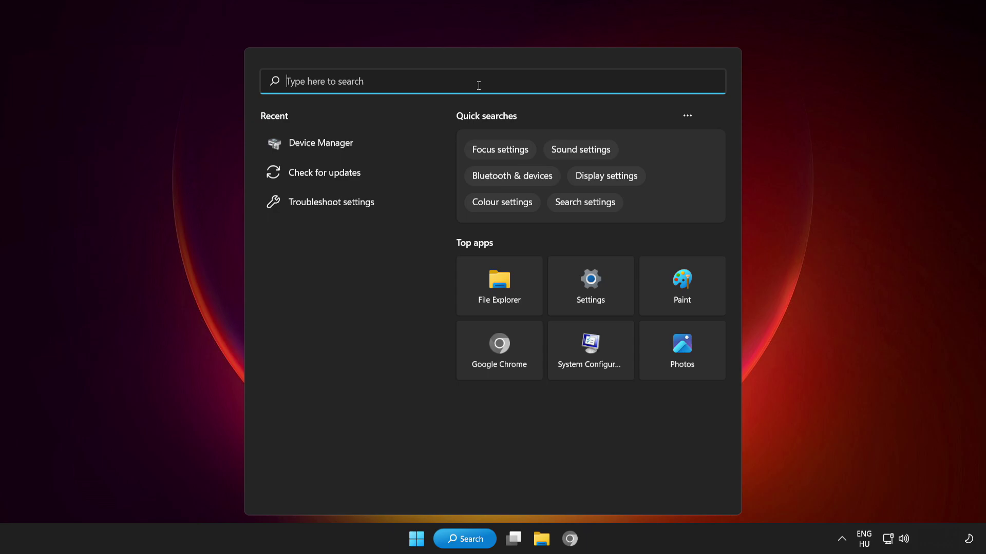
text(update)
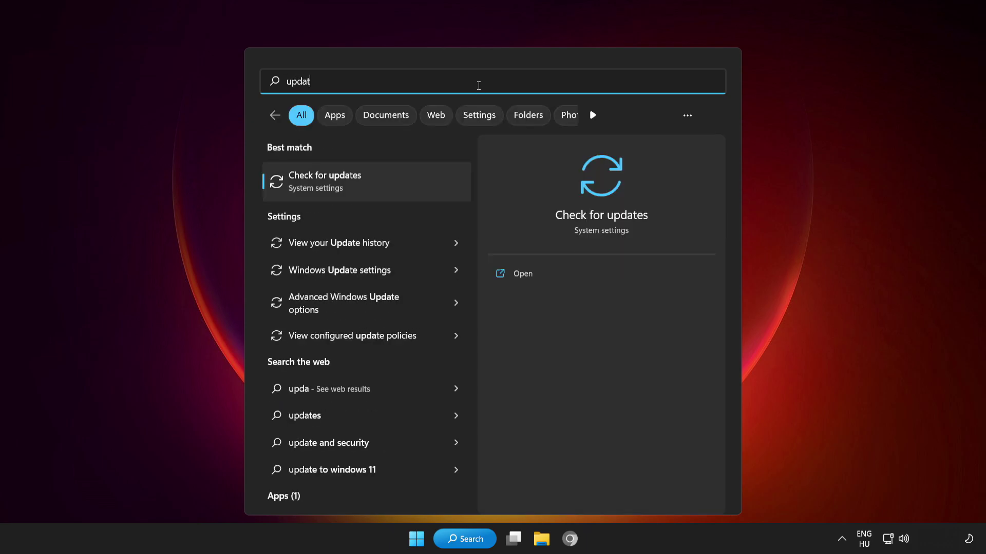
click(388, 179)
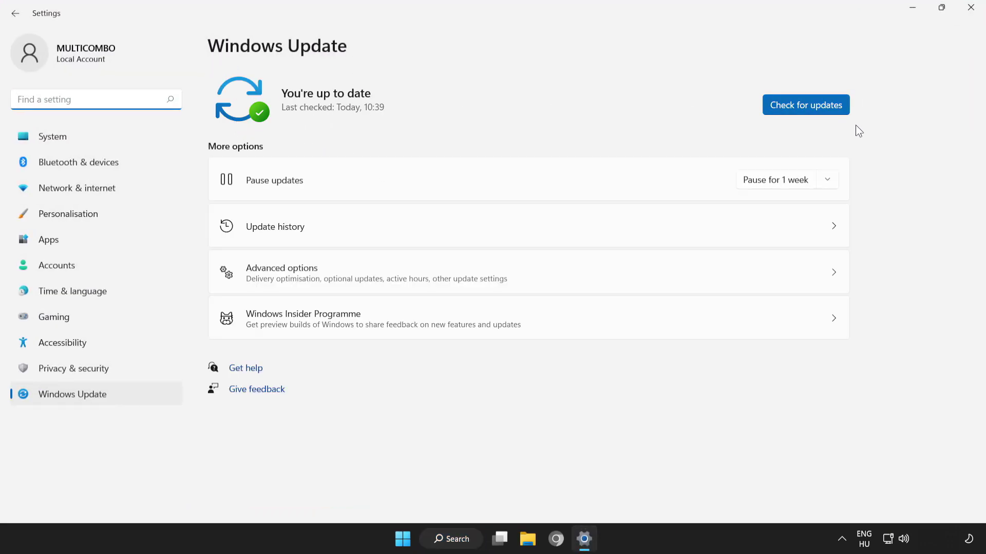
click(808, 107)
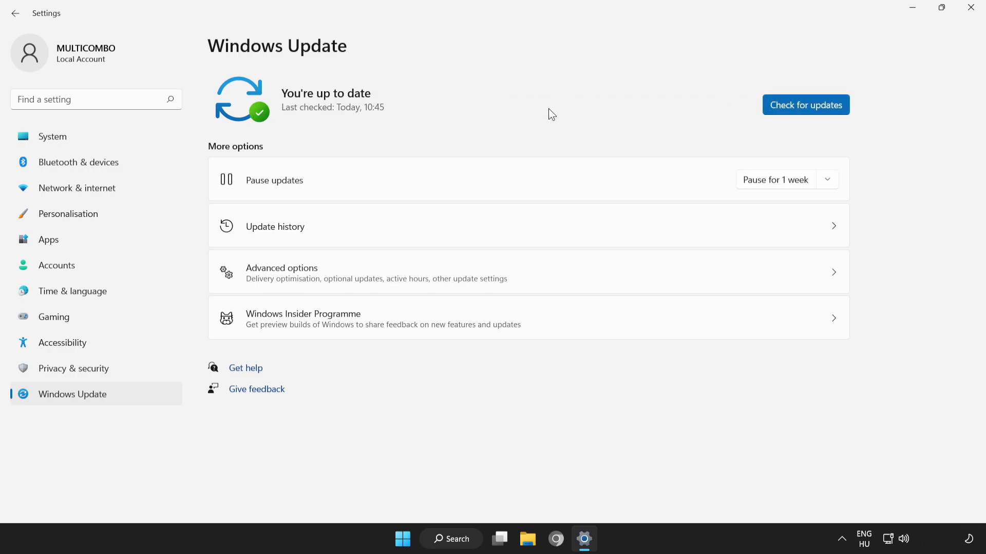
click(970, 17)
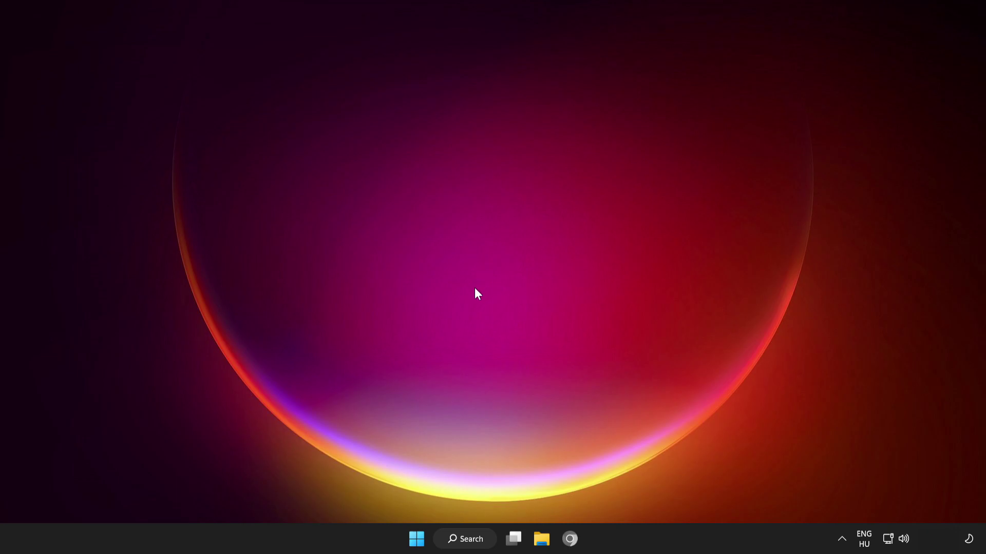
Step: In Task Manager, disable the startup apps Cortana, Microsoft Edge, Phone Link and Terminal, then close it
right_click(417, 542)
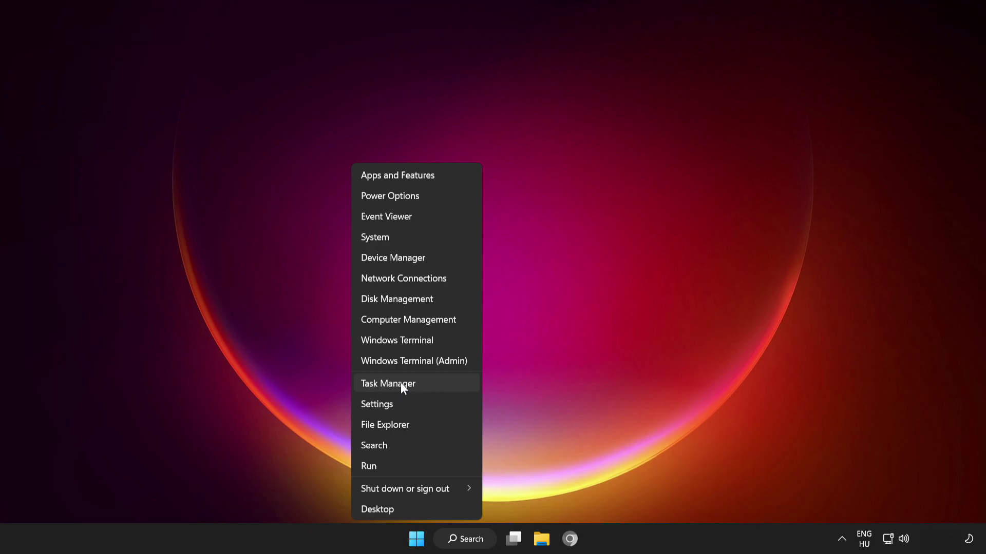
click(448, 384)
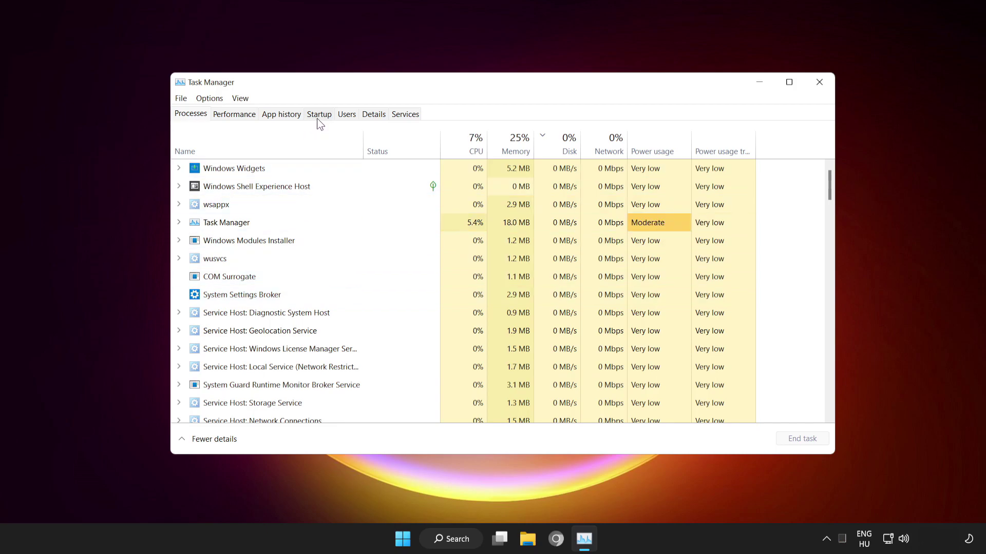
click(318, 116)
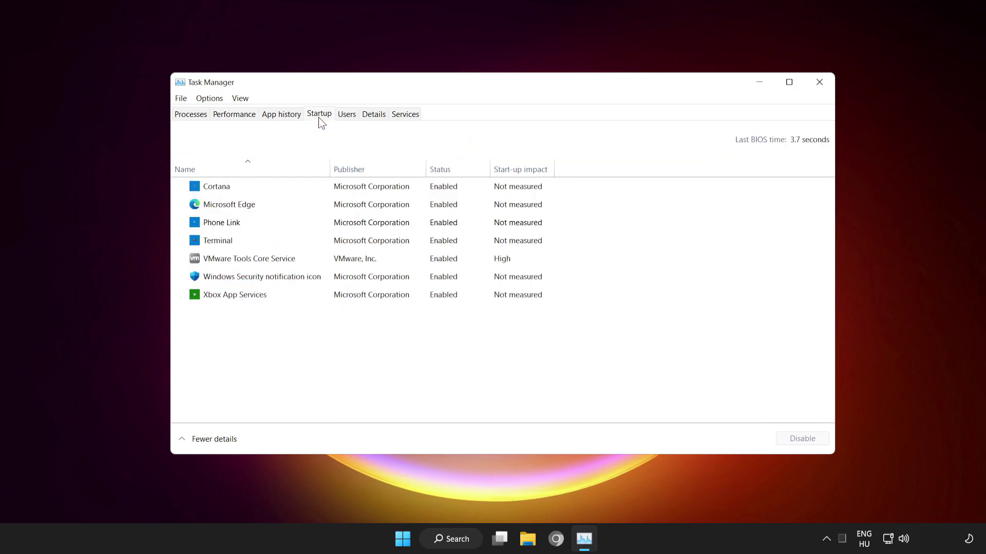
click(310, 185)
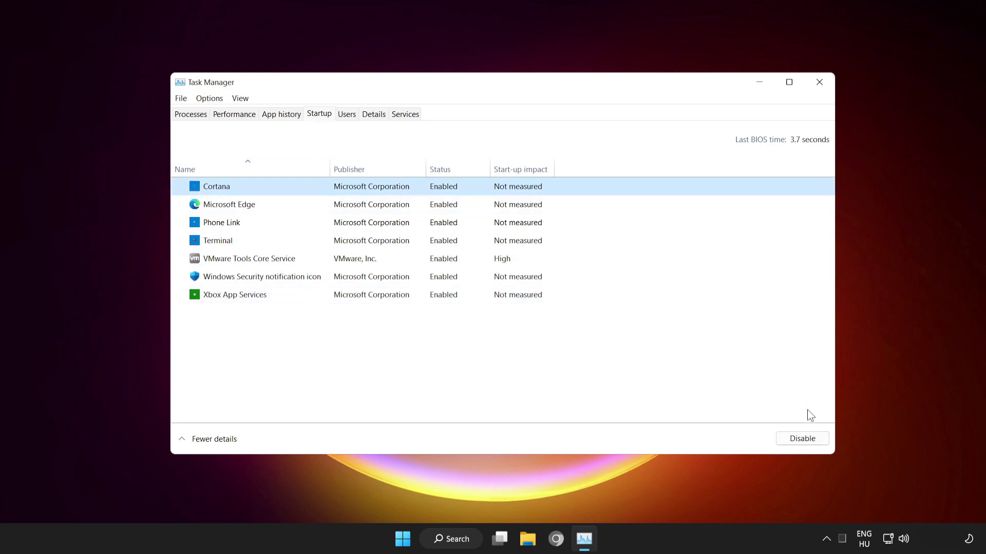
click(802, 439)
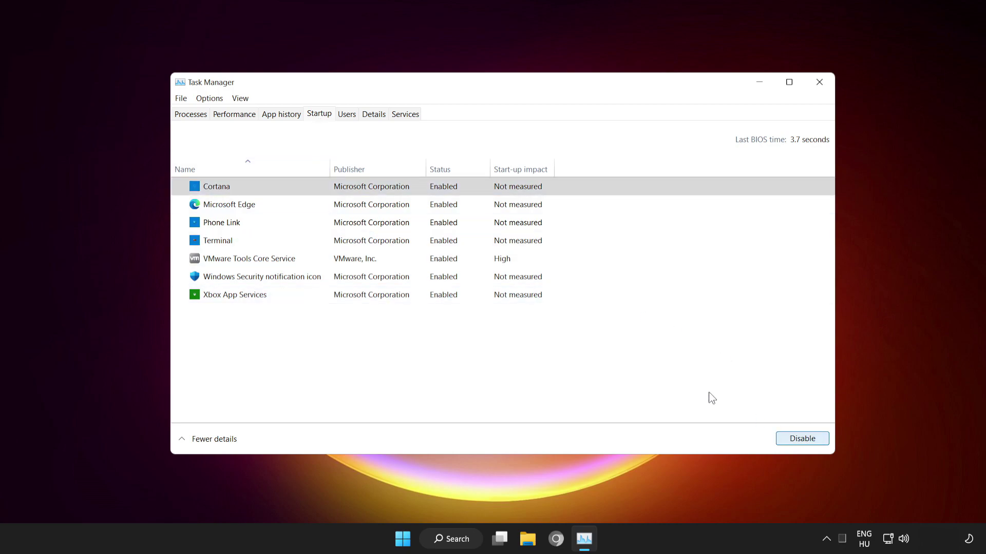
click(290, 206)
click(805, 440)
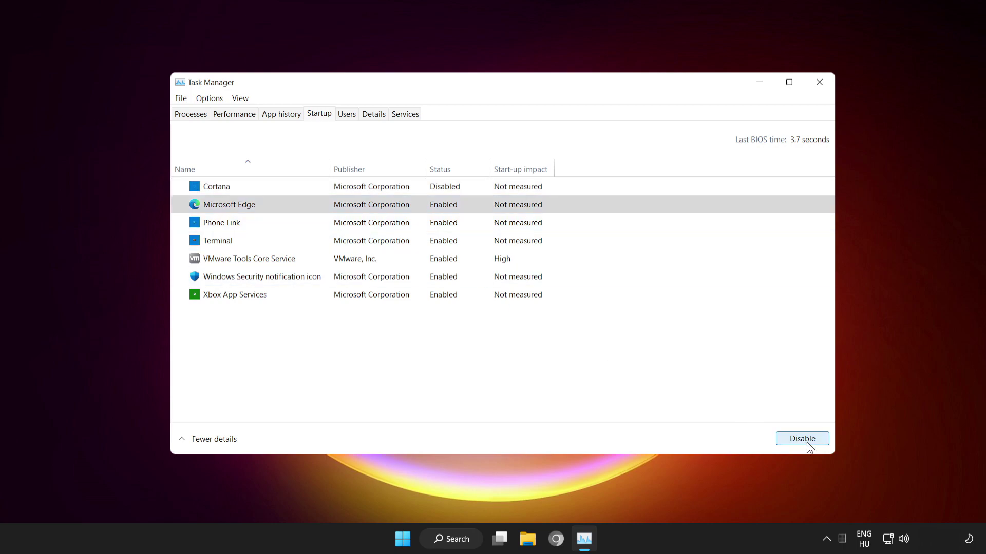
click(268, 224)
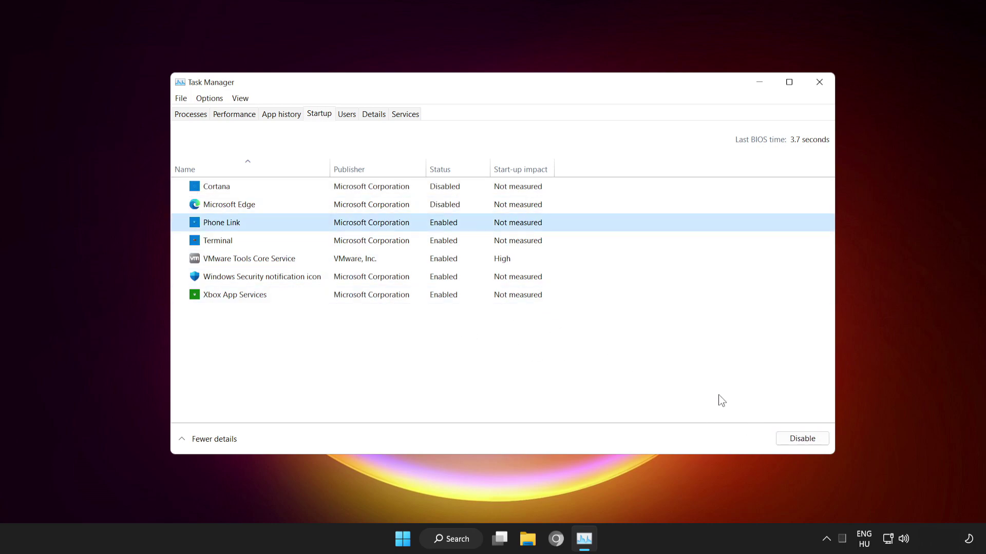
click(796, 439)
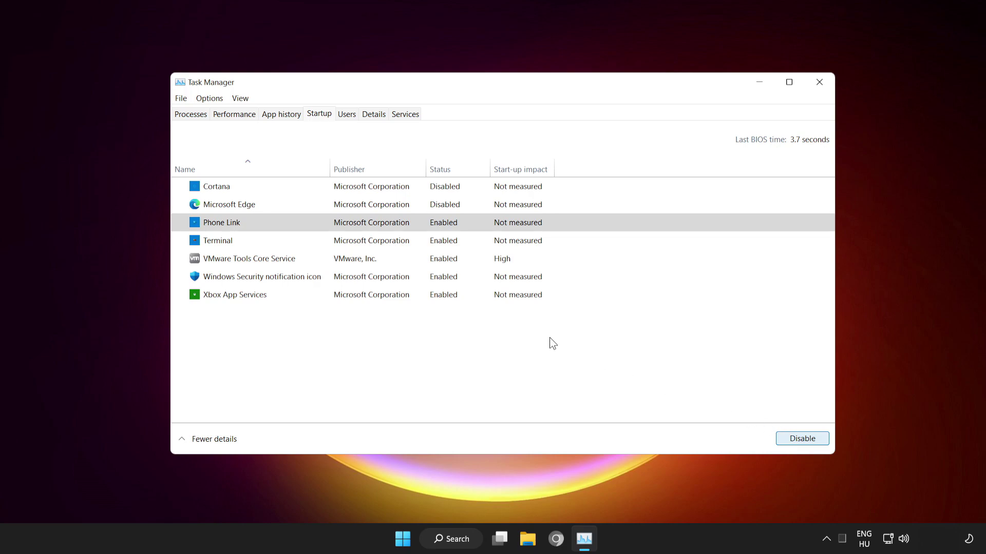
click(292, 243)
click(806, 438)
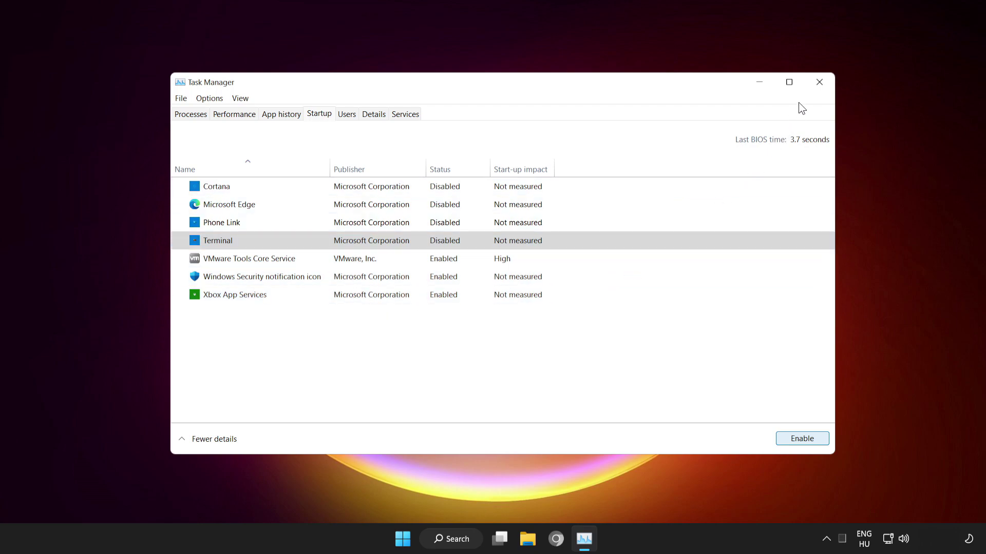
click(819, 85)
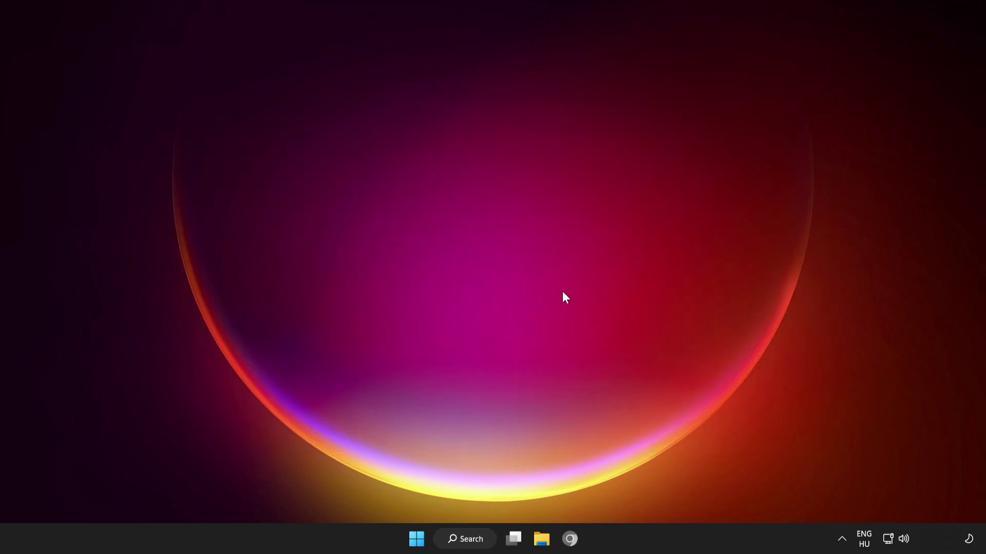
Step: Show the computer's power options from Start
click(418, 540)
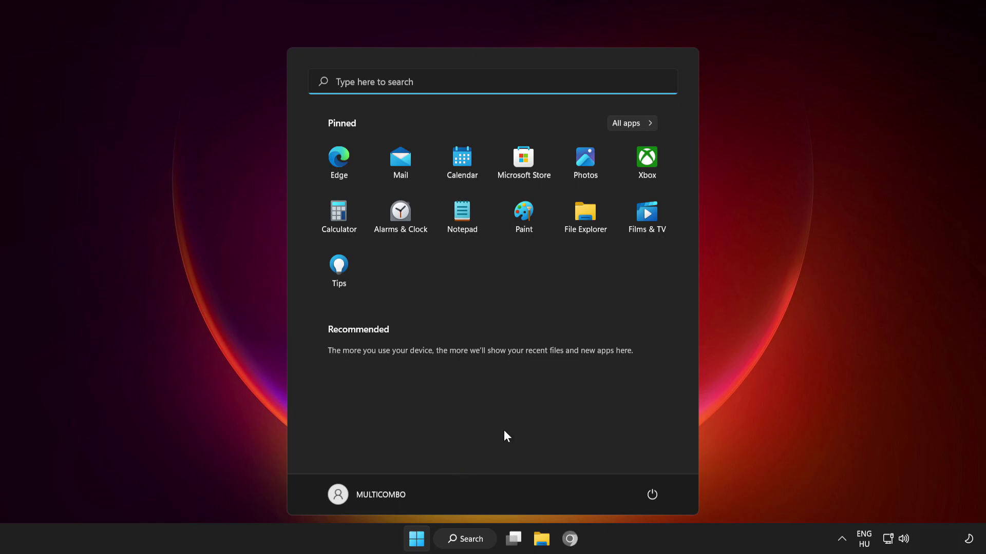
click(651, 495)
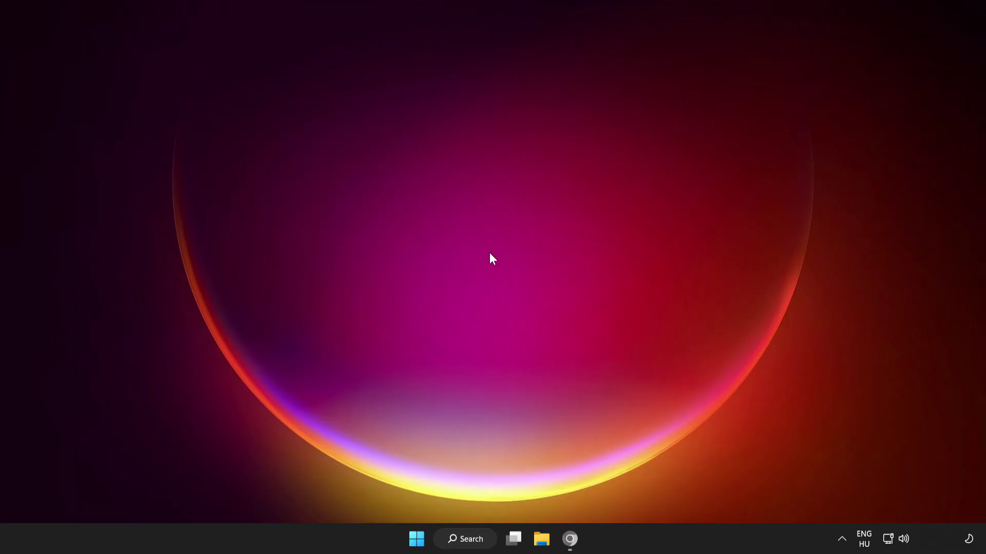
Step: Switch to Chrome and download the DirectX End-User Runtime Web Installer in English from the Microsoft Download Center
click(571, 542)
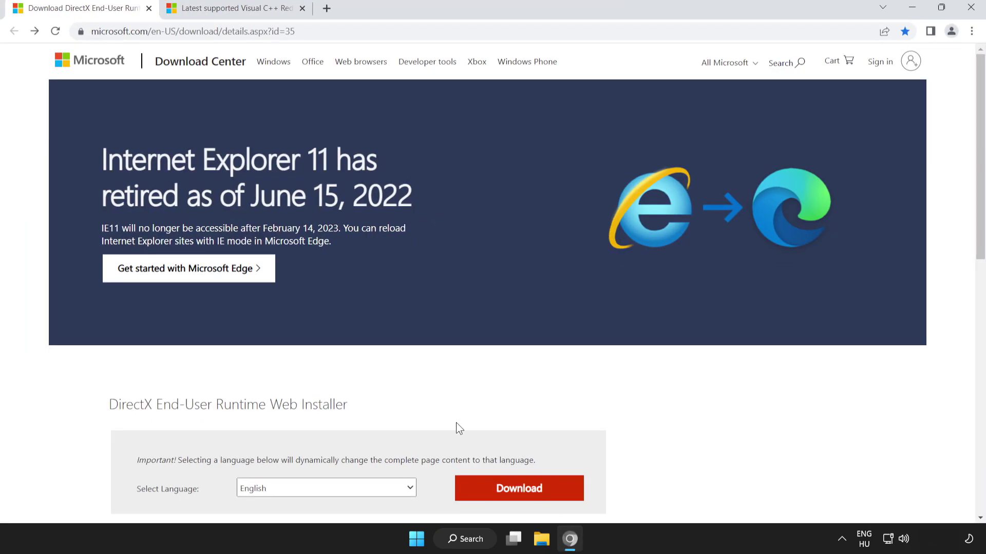
click(286, 33)
key(End)
click(52, 163)
scroll(981, 213, down, 1)
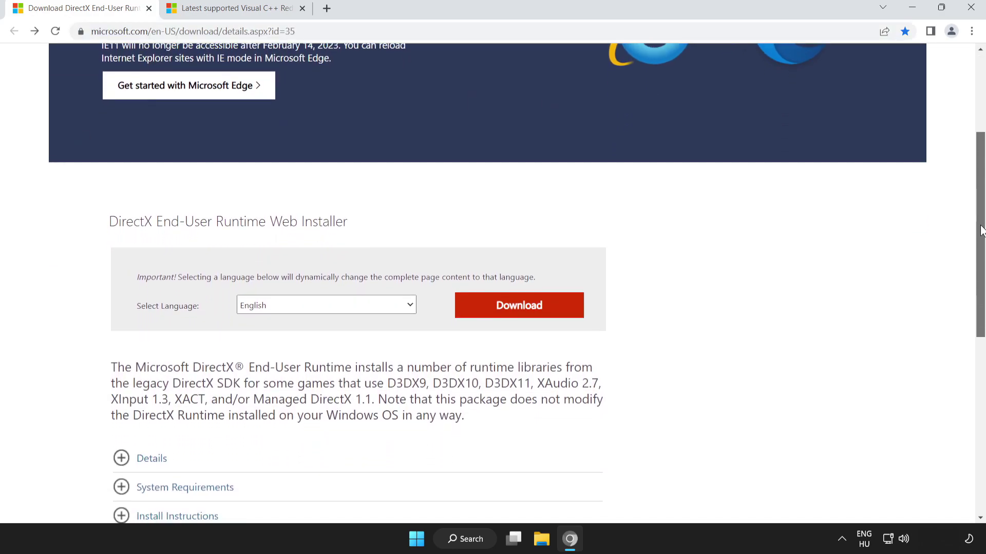
drag(111, 221, 438, 223)
click(438, 224)
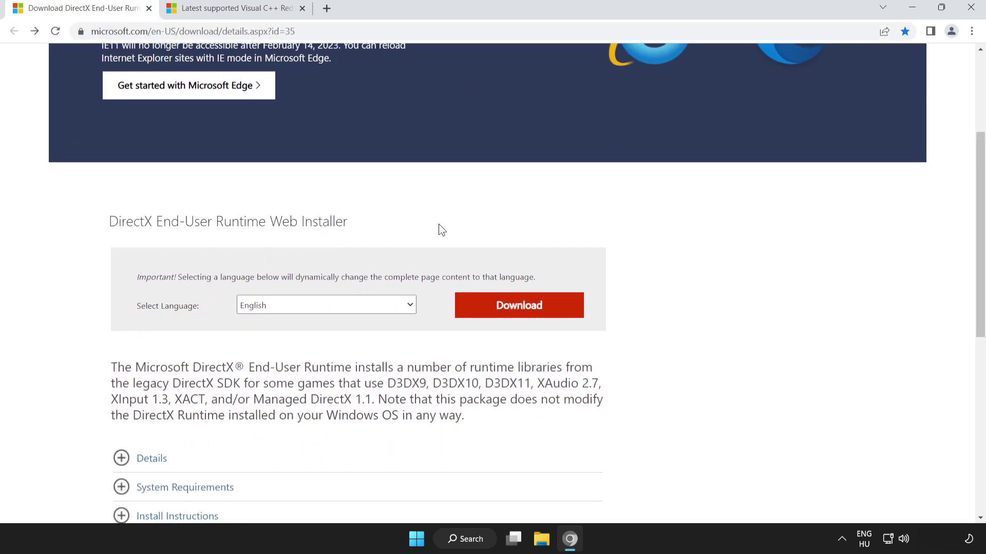
click(522, 315)
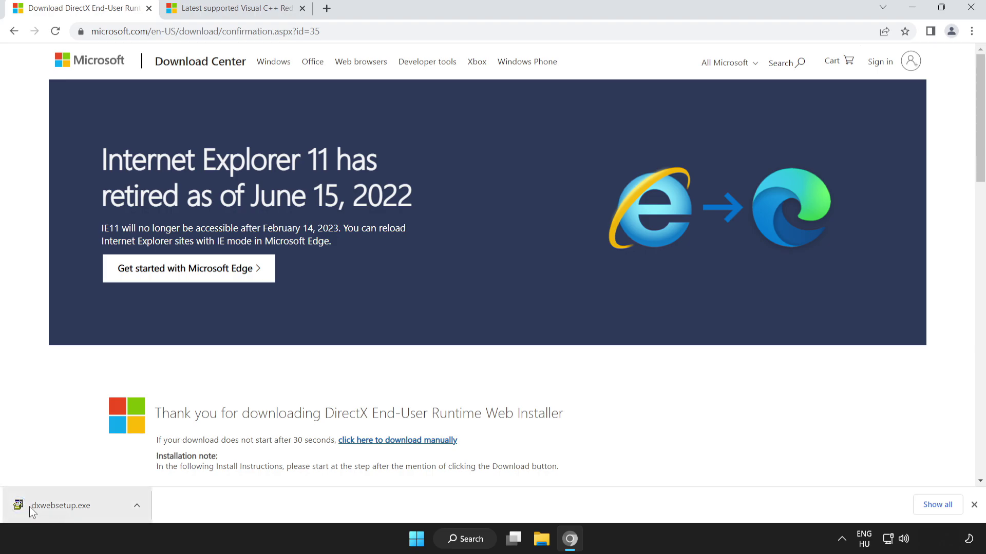
Step: Run dxwebsetup.exe, accept the license agreement, continue without the Bing Bar, and finish the DirectX setup
click(86, 508)
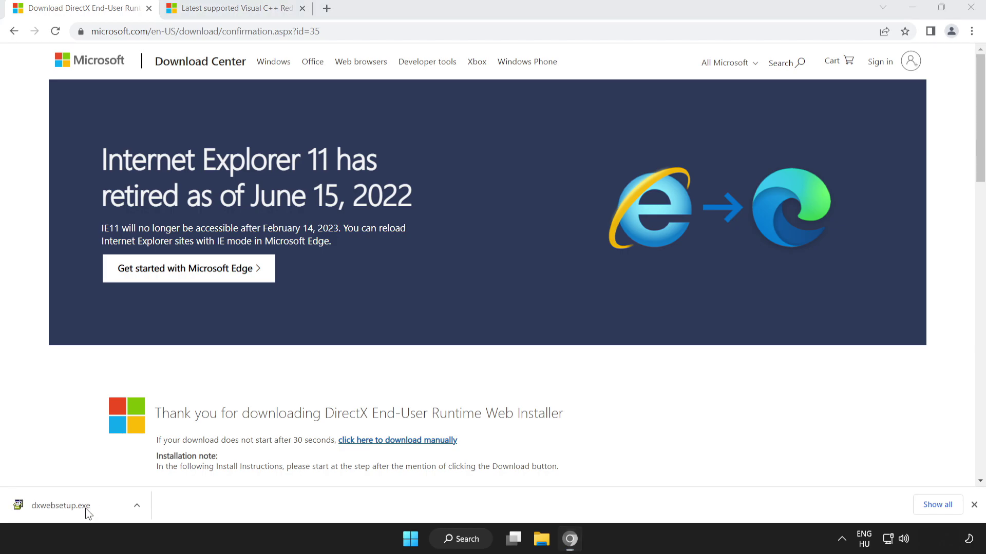
drag(248, 125, 448, 164)
drag(623, 264, 622, 323)
click(443, 341)
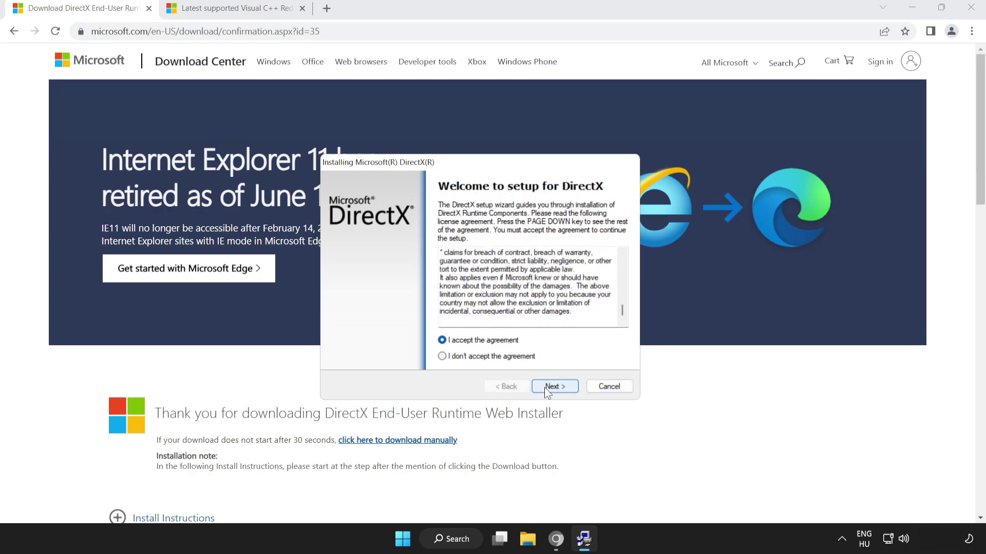
click(549, 387)
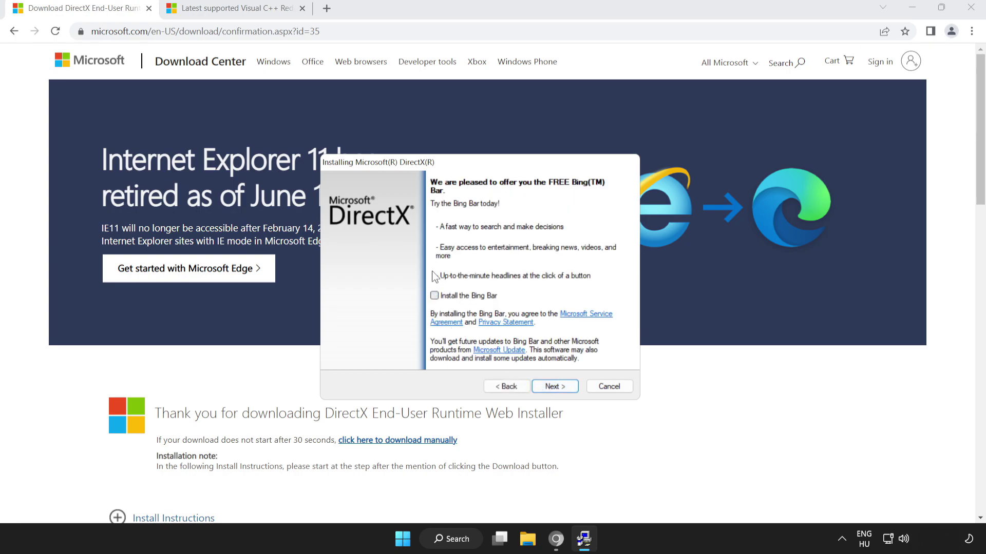
click(553, 387)
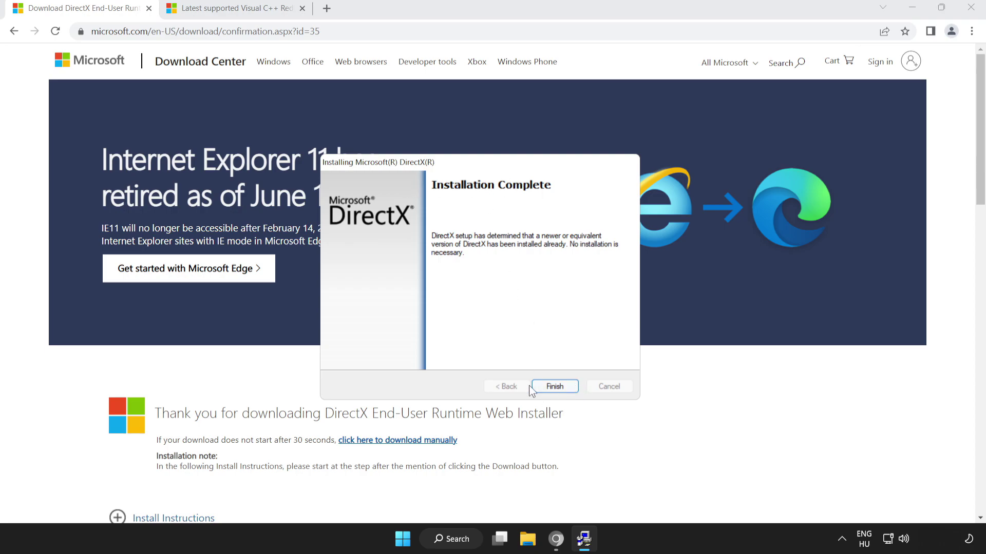
click(554, 386)
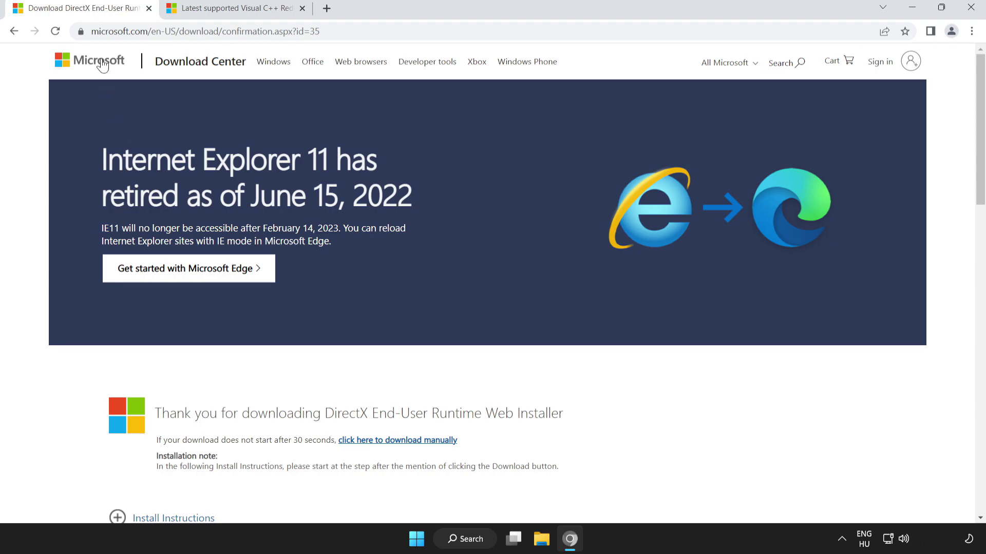
Step: Close the DirectX download page and download the ARM64, X86 and X64 Visual C++ 2015–2022 Redistributables
click(149, 8)
drag(461, 32, 71, 32)
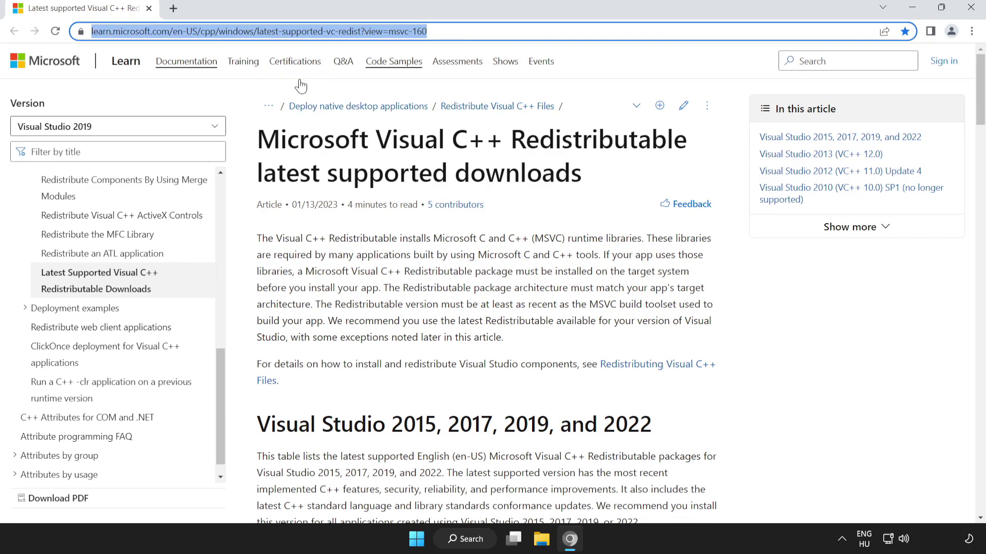
click(234, 139)
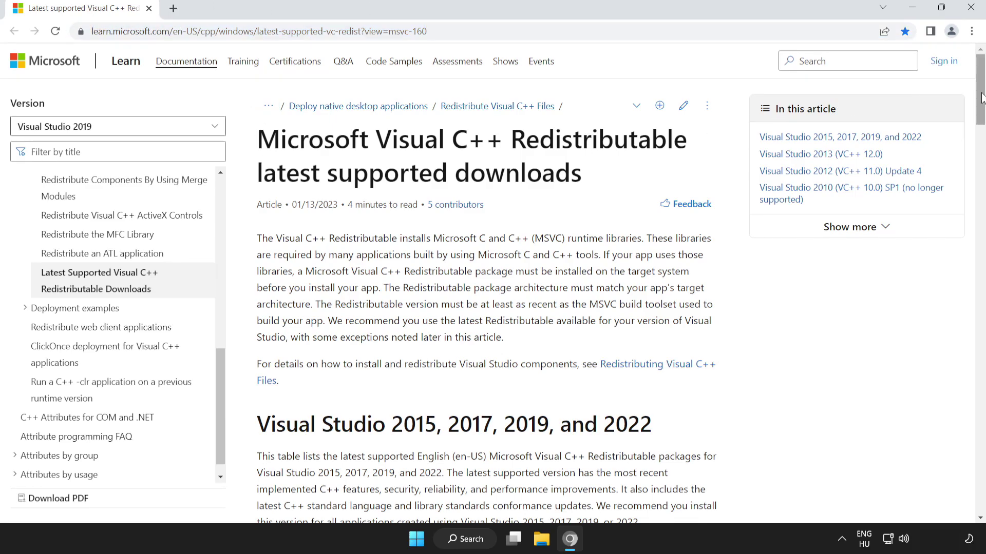
drag(984, 101, 983, 148)
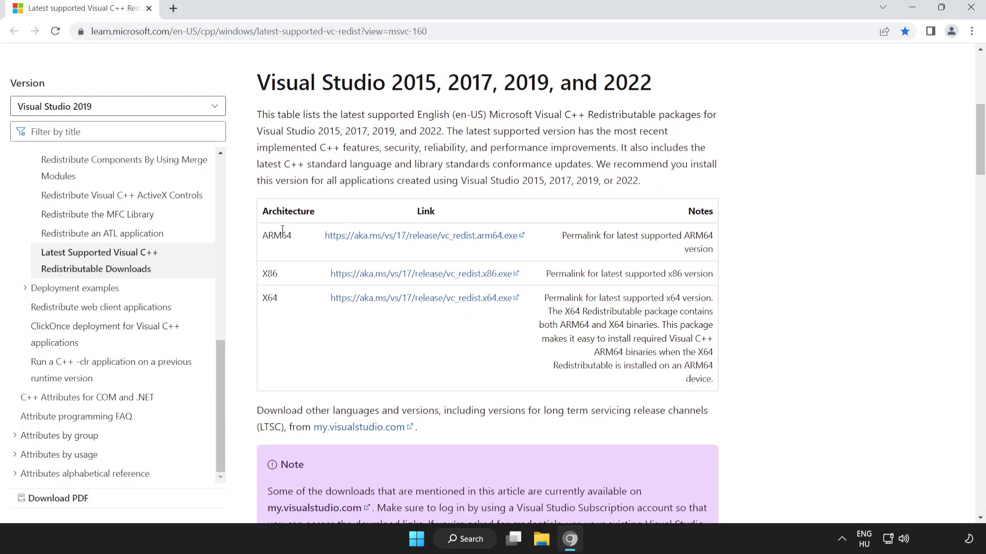
drag(262, 235, 629, 311)
click(514, 278)
click(403, 237)
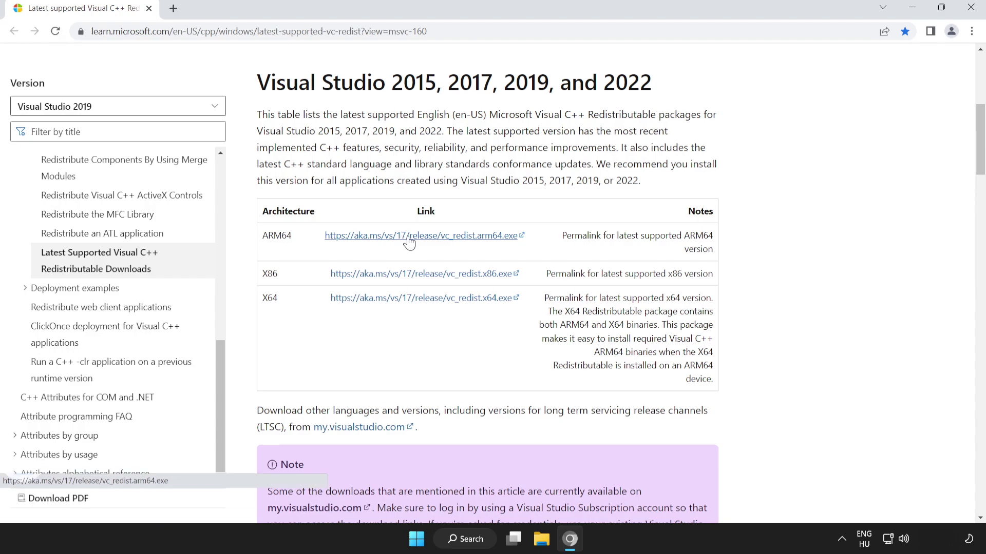
click(428, 278)
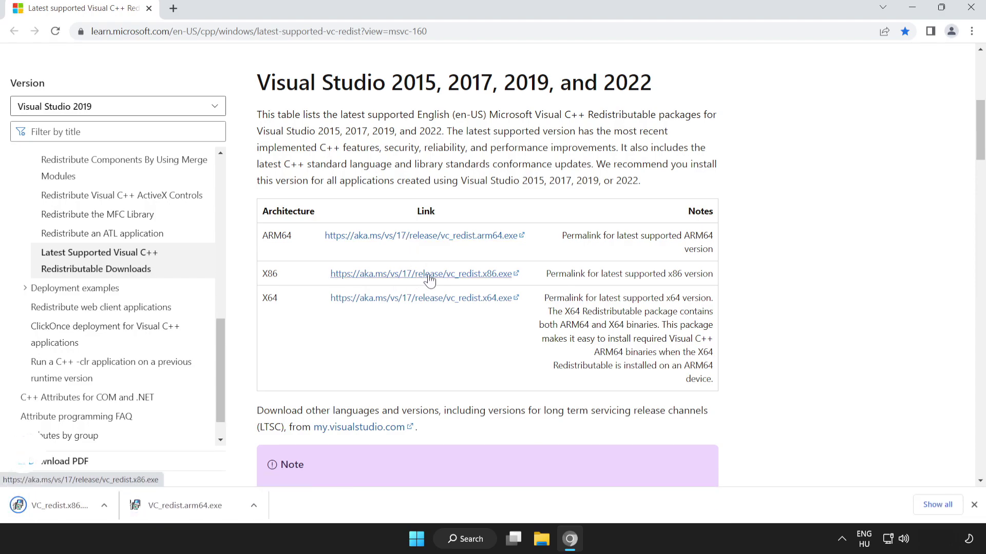
click(425, 303)
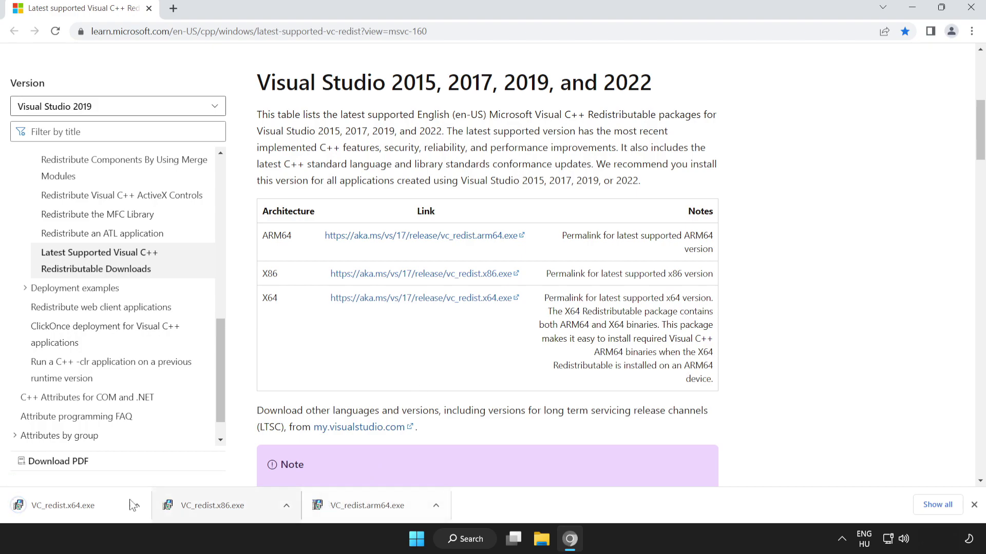
Step: Try to install VC_redist.arm64.exe after agreeing to its license terms, and close the installer
click(378, 507)
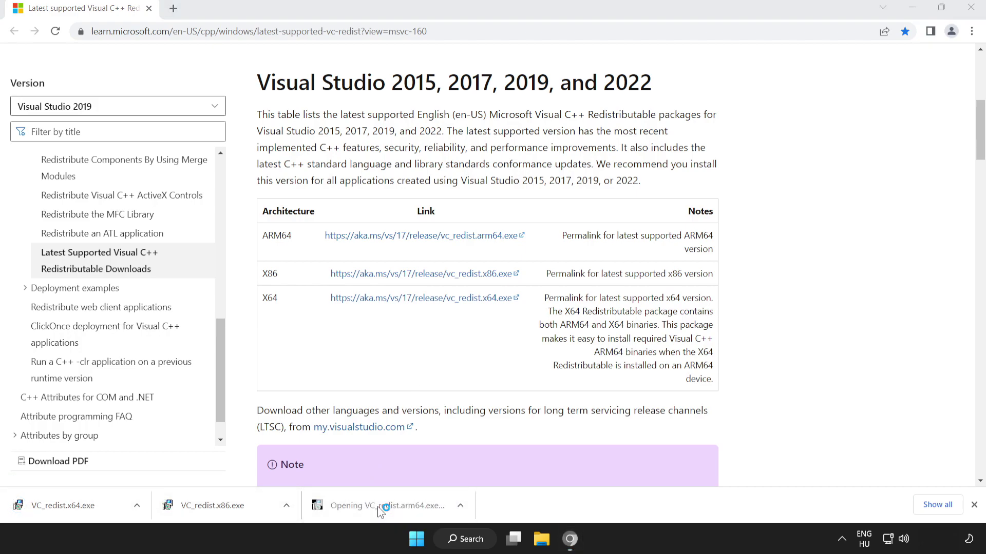
drag(632, 252, 634, 308)
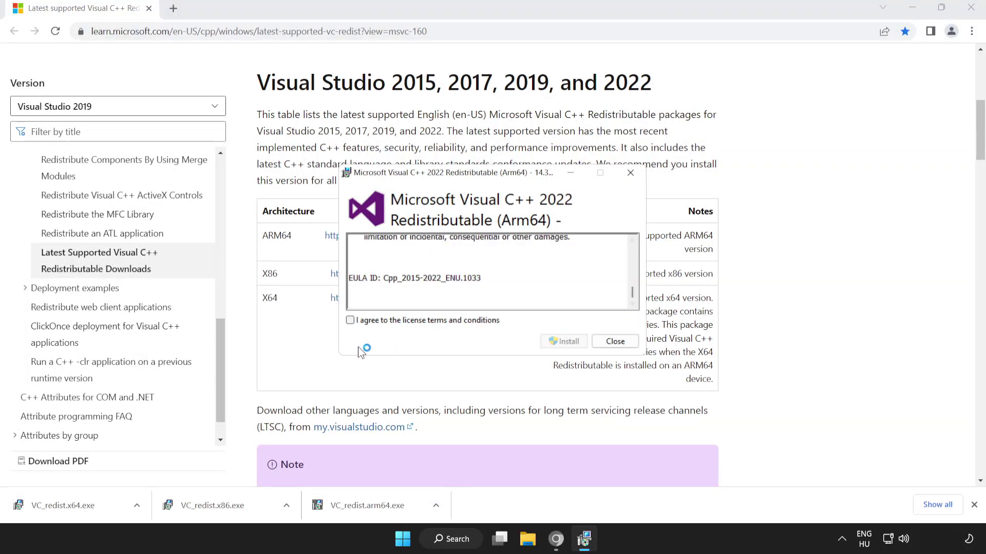
click(351, 320)
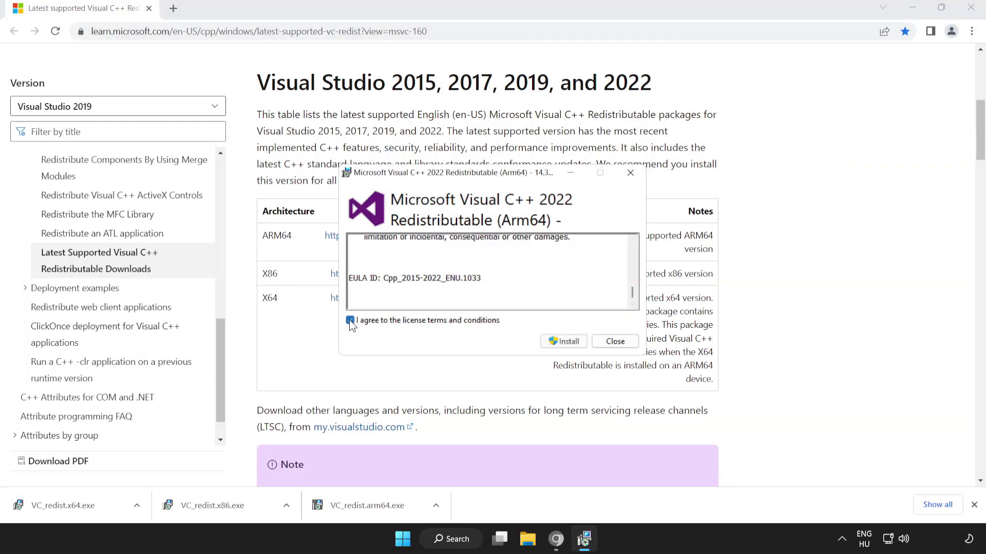
click(563, 342)
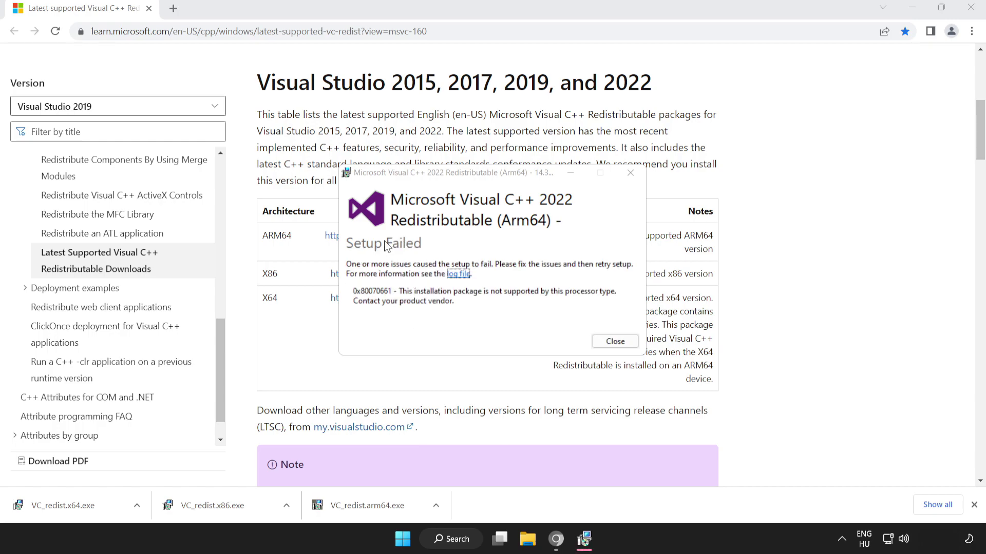
click(611, 341)
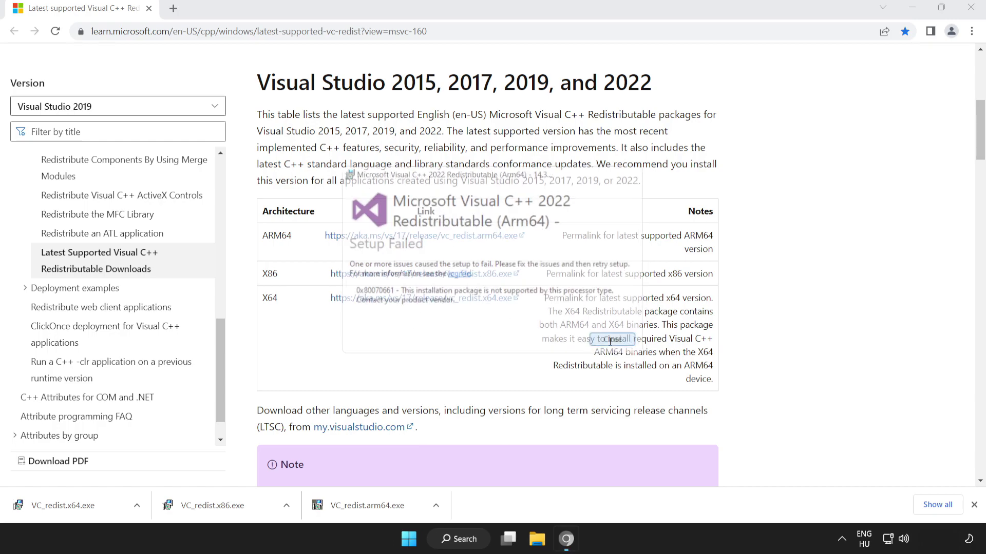
Step: Install the x86 and x64 Visual C++ Redistributables and close each installer without restarting
click(231, 507)
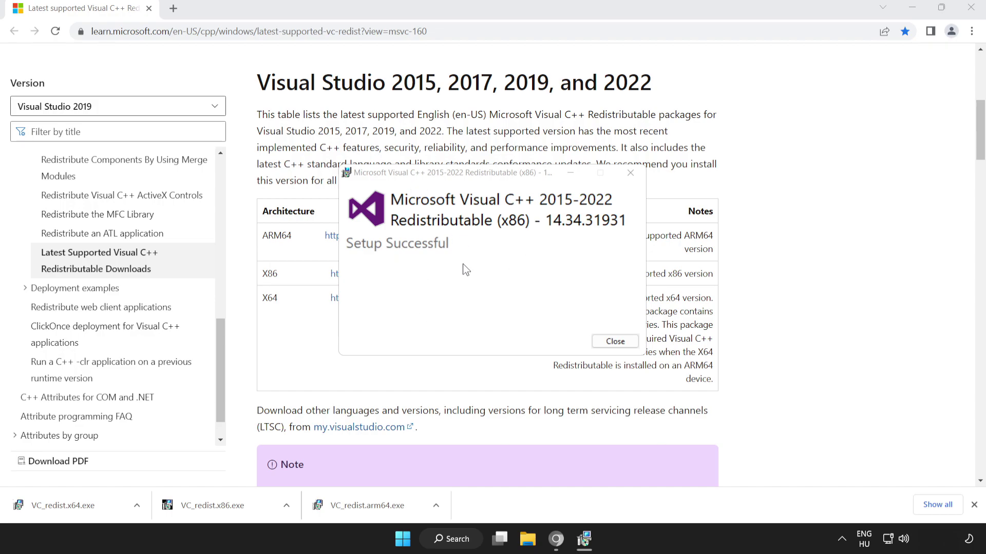
click(614, 342)
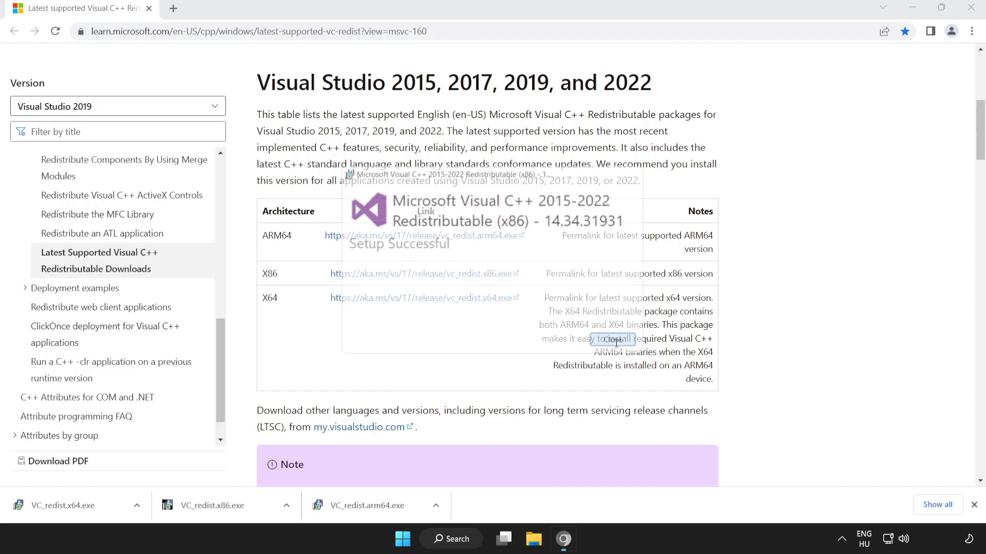
click(85, 507)
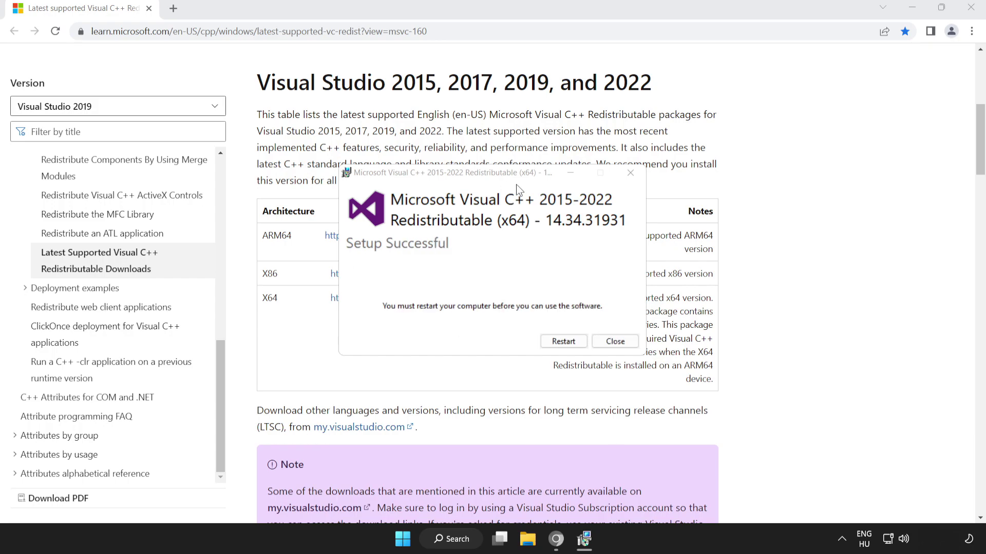
click(621, 344)
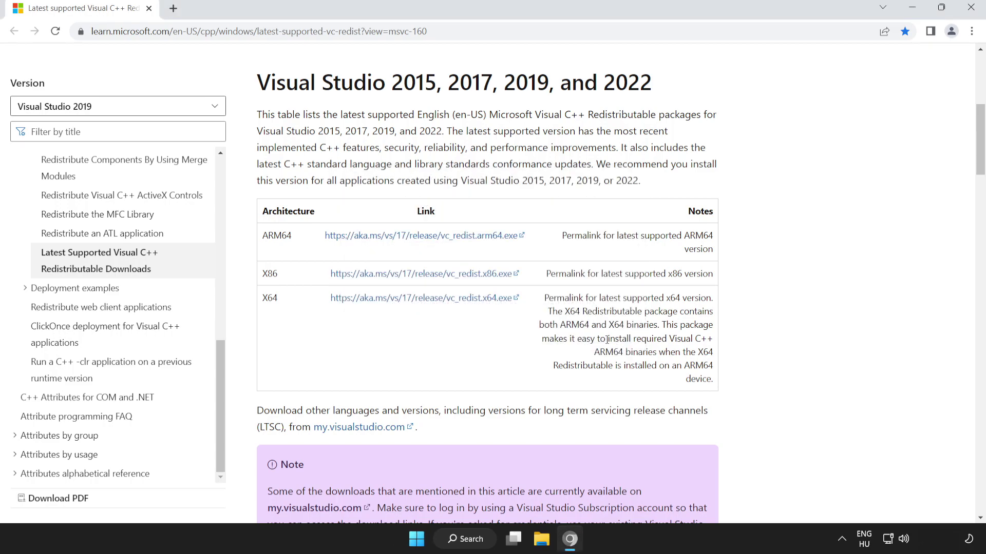
Step: Close the browser and show the computer's power options from Start
click(971, 11)
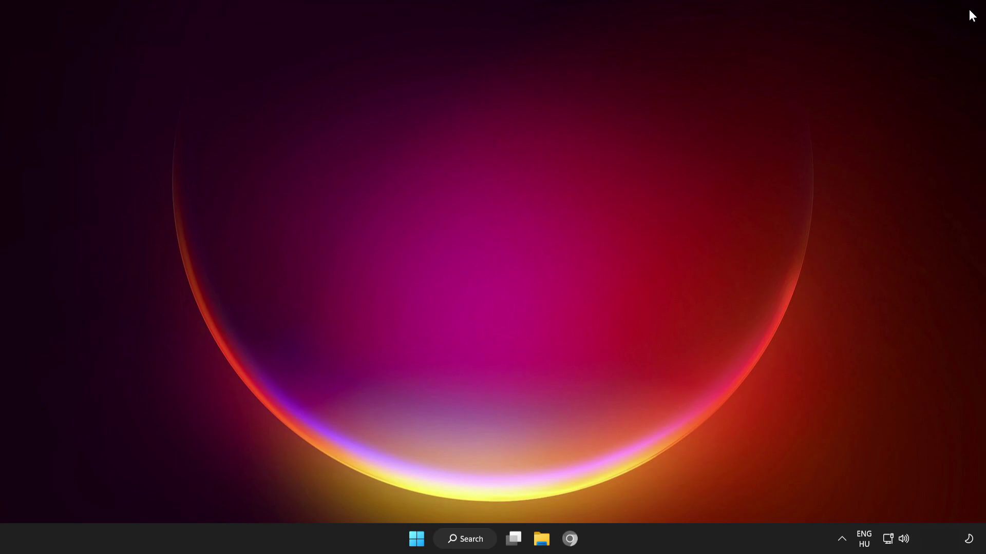
click(416, 538)
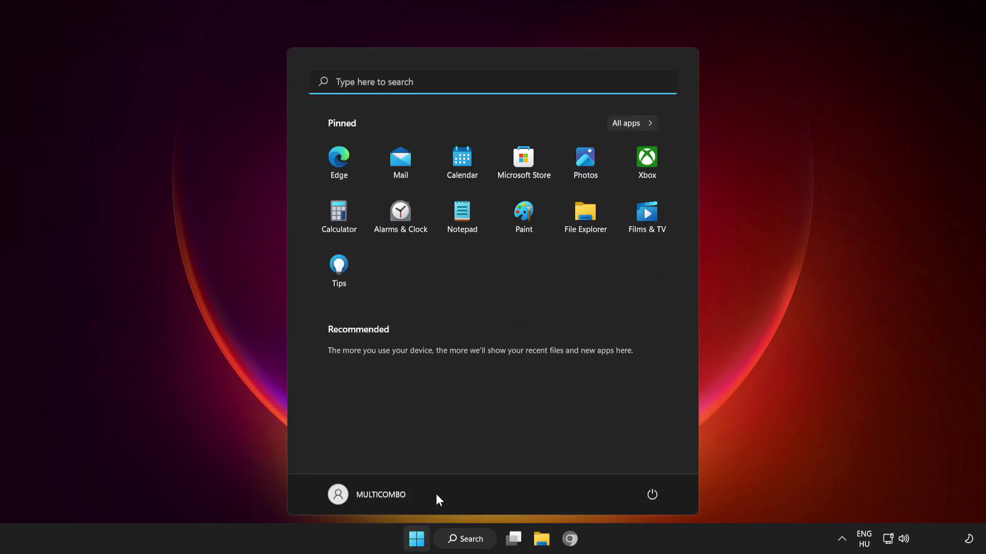
click(651, 496)
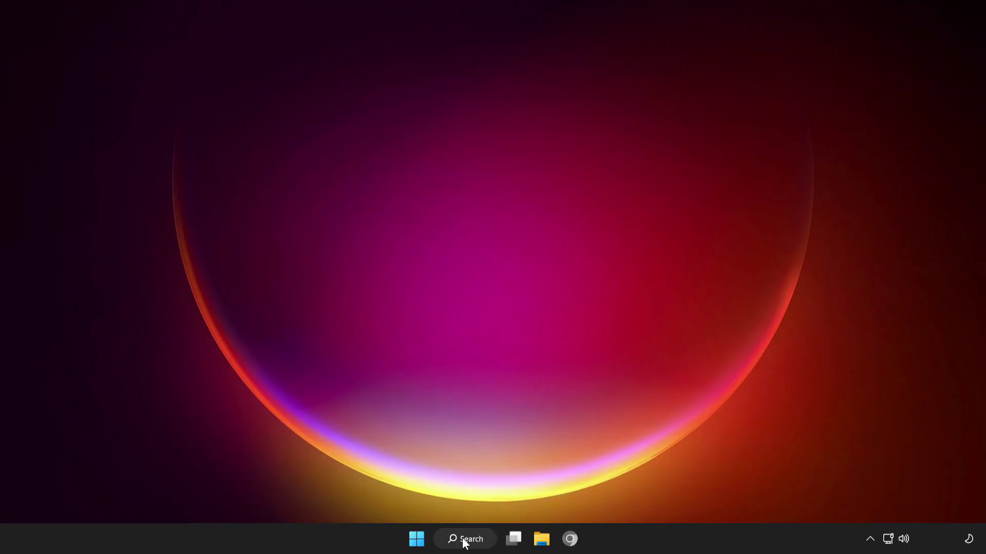
Step: Search Windows for "cmd", run Command Prompt as administrator, and move its window to the middle of the desktop
click(466, 538)
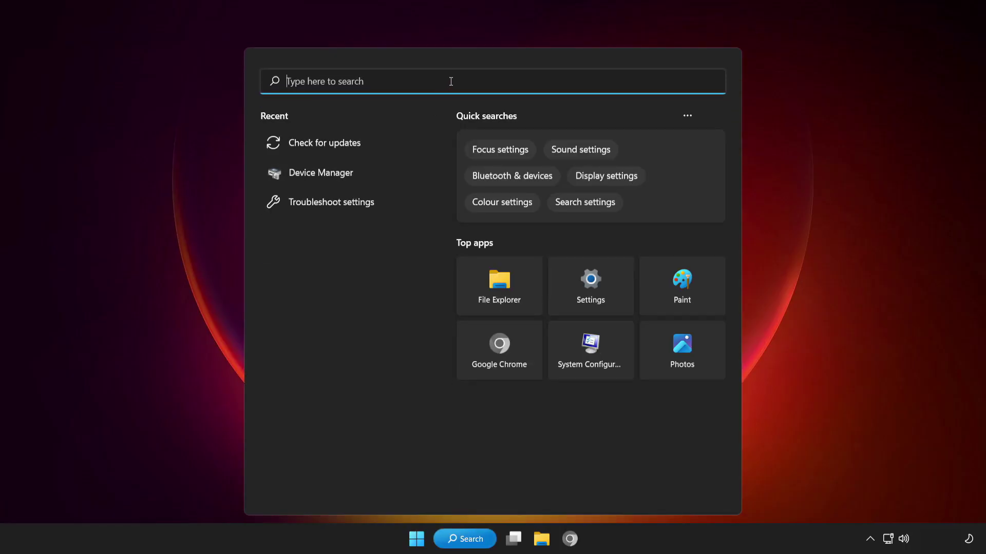
text(cmd)
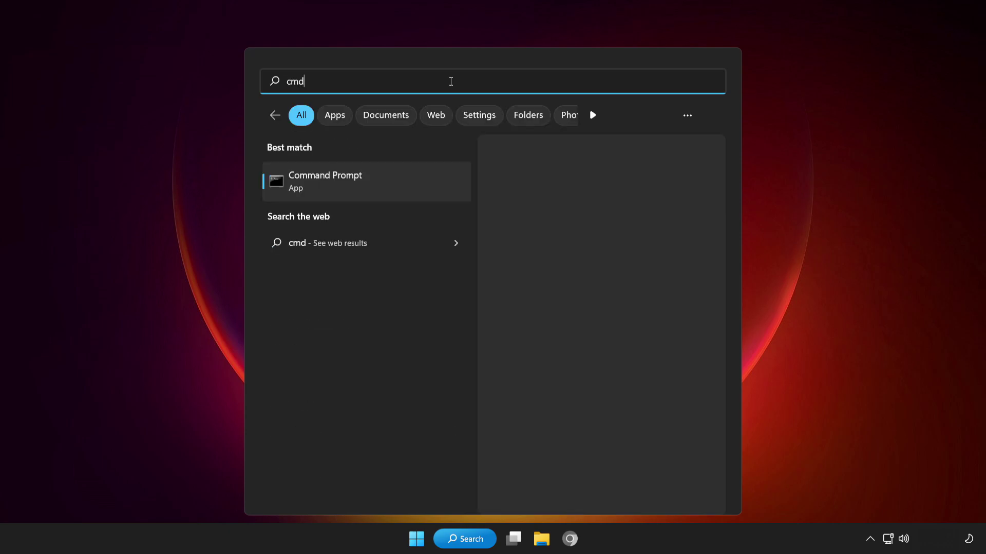
right_click(389, 189)
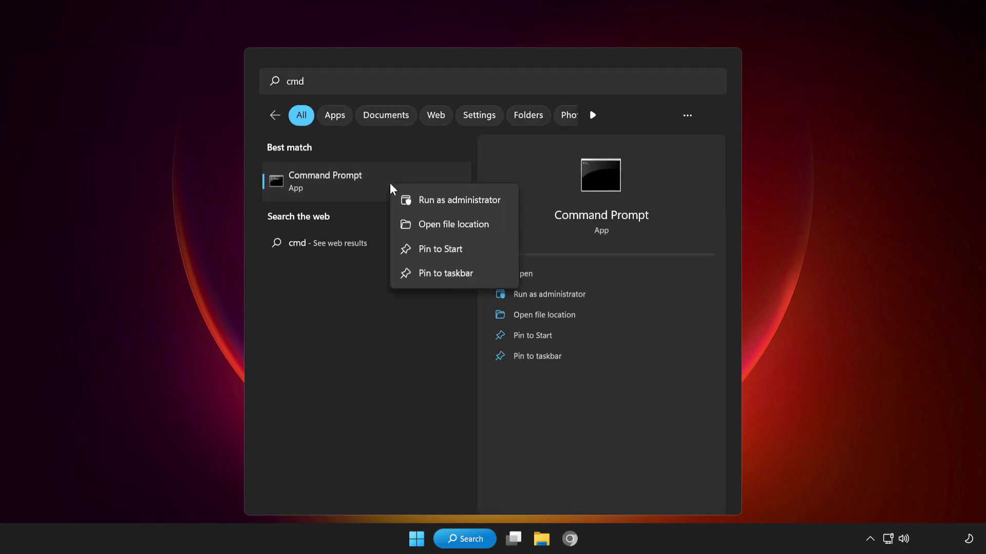
click(442, 200)
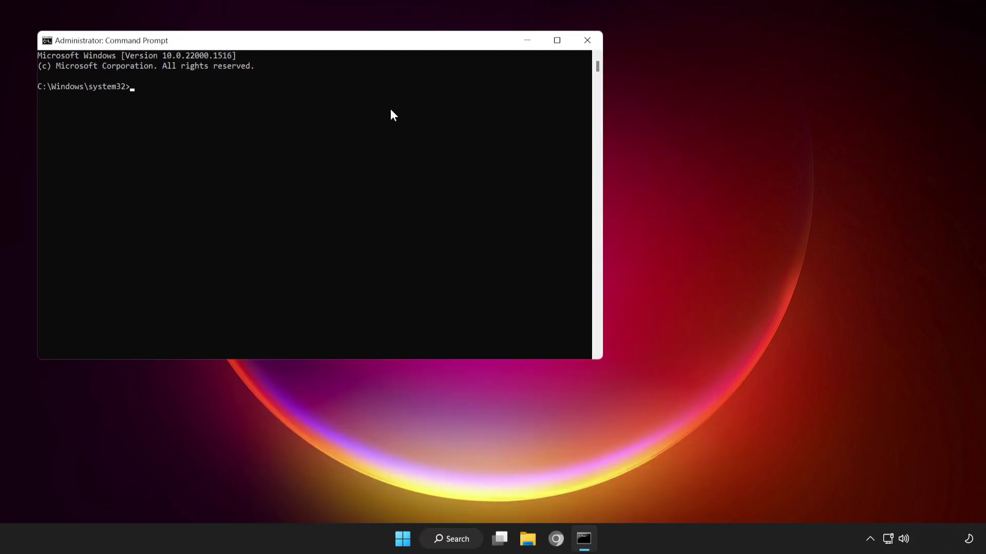
drag(361, 45, 539, 100)
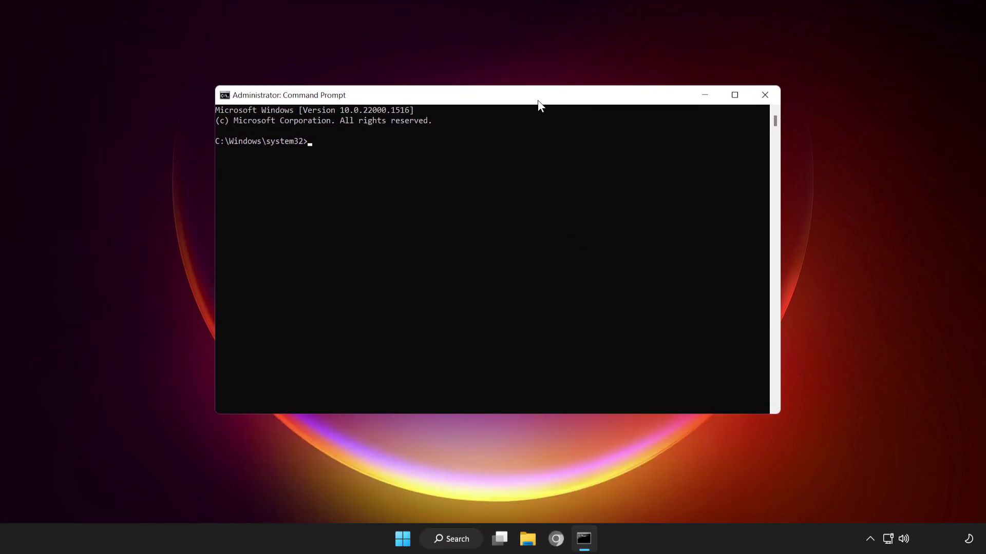
Step: Scan and repair the system files with "sfc /scannow", and close Command Prompt
text(sfc /scannow)
key(Return)
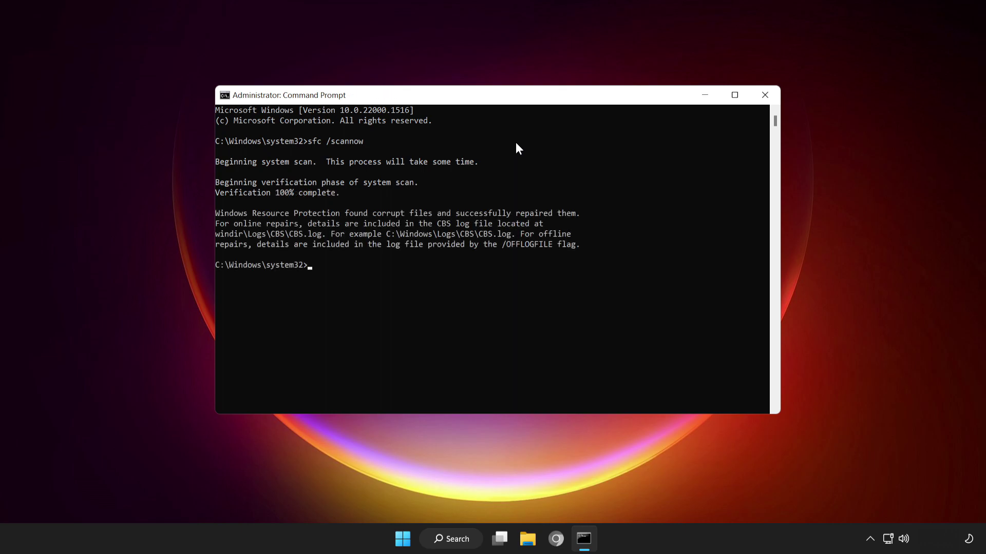
click(765, 94)
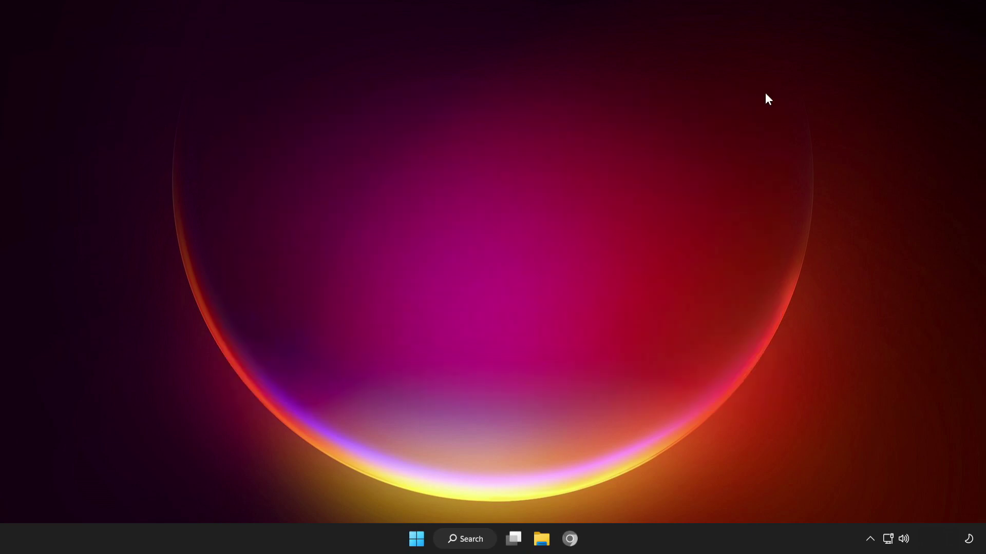
Step: Search Windows for "windows security" and open the Windows Security app
click(473, 543)
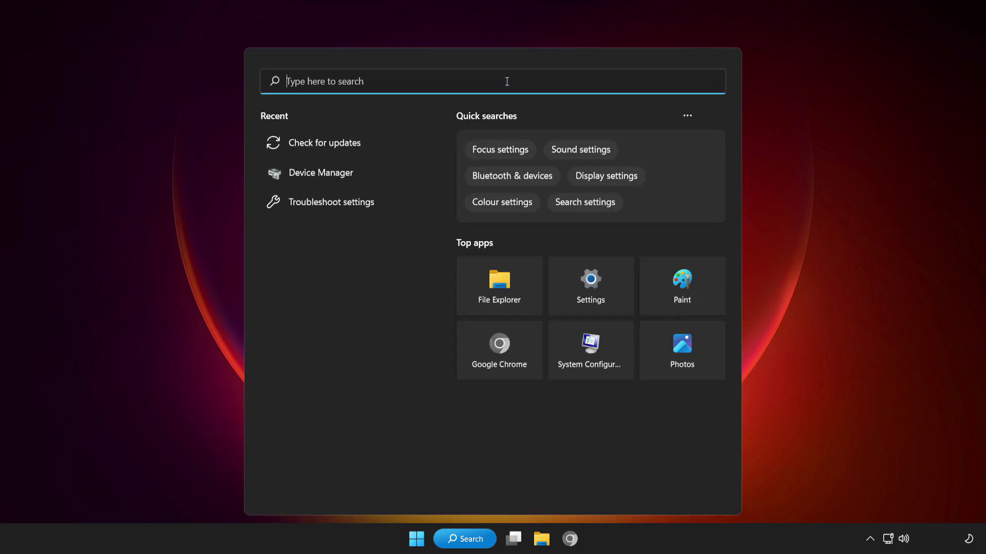
text(windows )
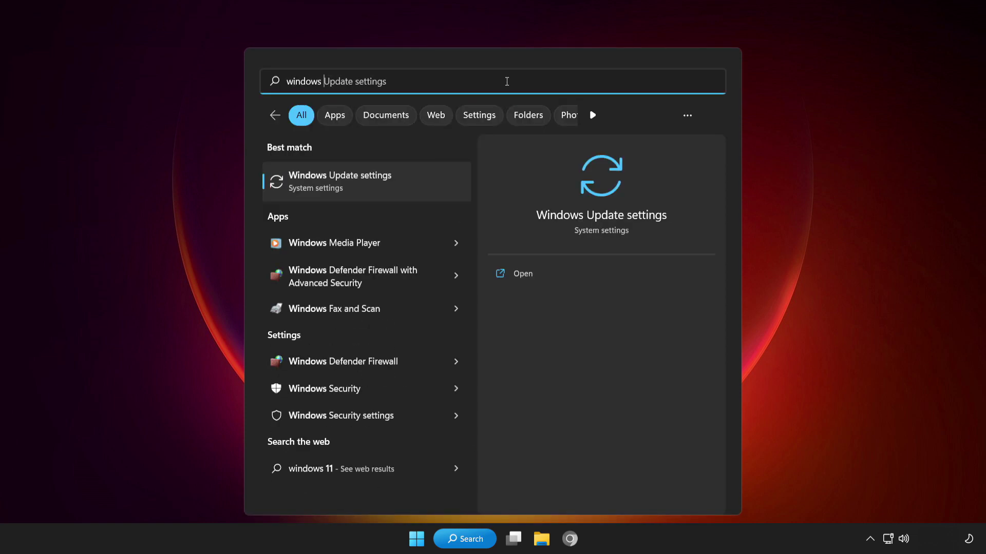
text(securi)
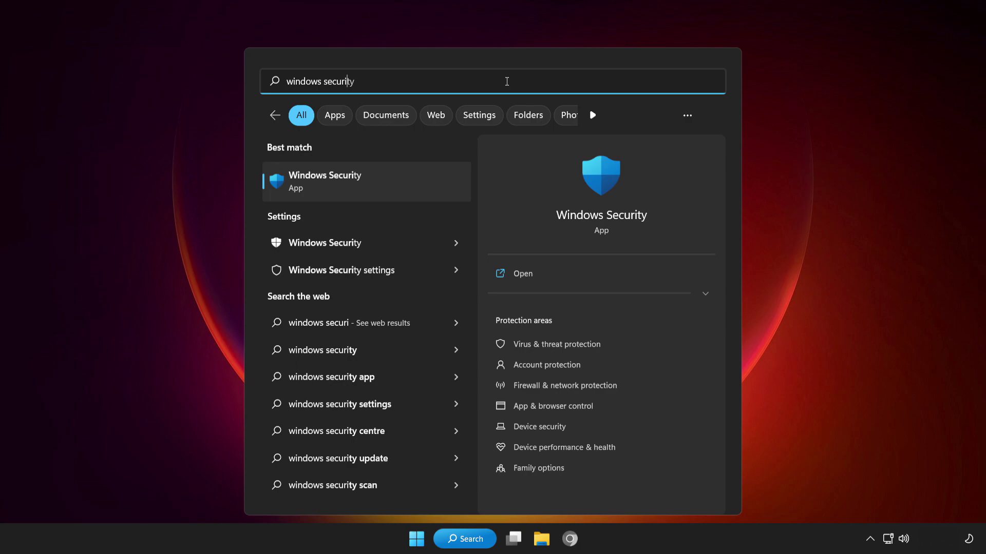
text(ty)
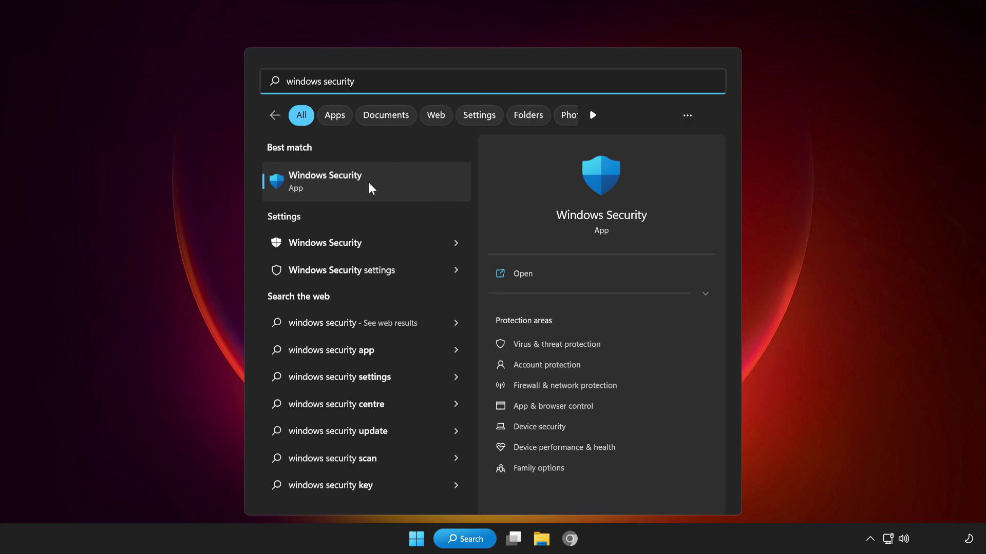
click(395, 178)
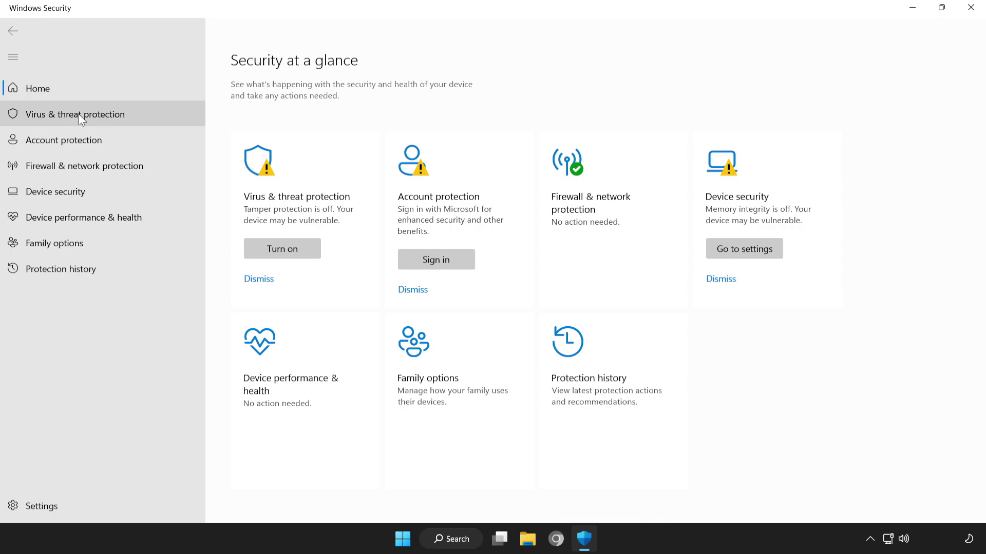
Step: Open the Microsoft Defender Antivirus exclusions from the Virus & threat protection settings
click(137, 113)
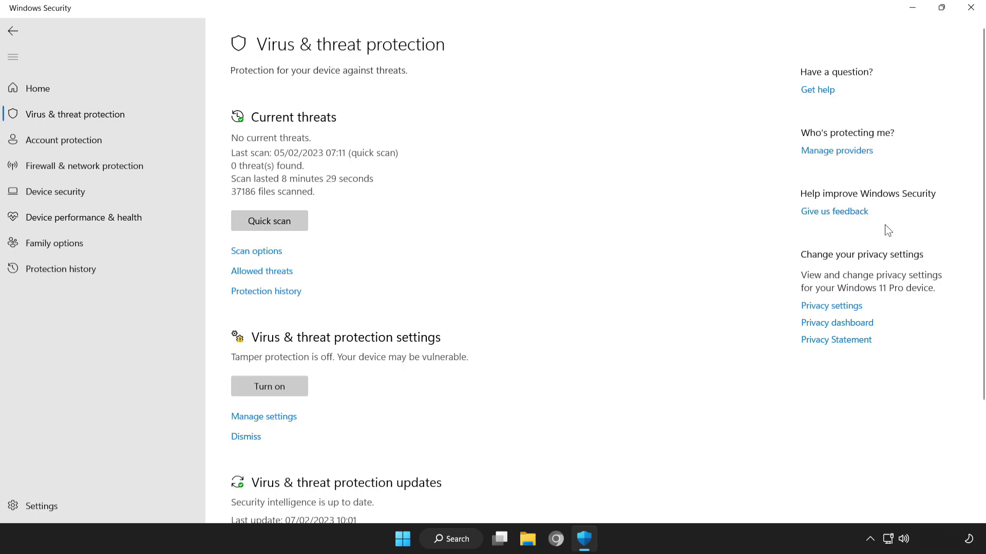
scroll(984, 264, down, 2)
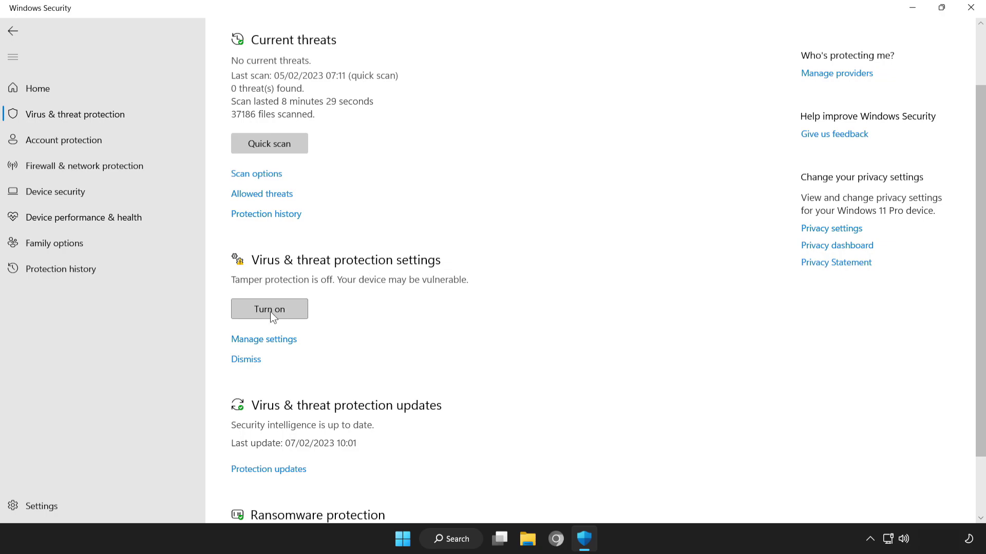
click(272, 340)
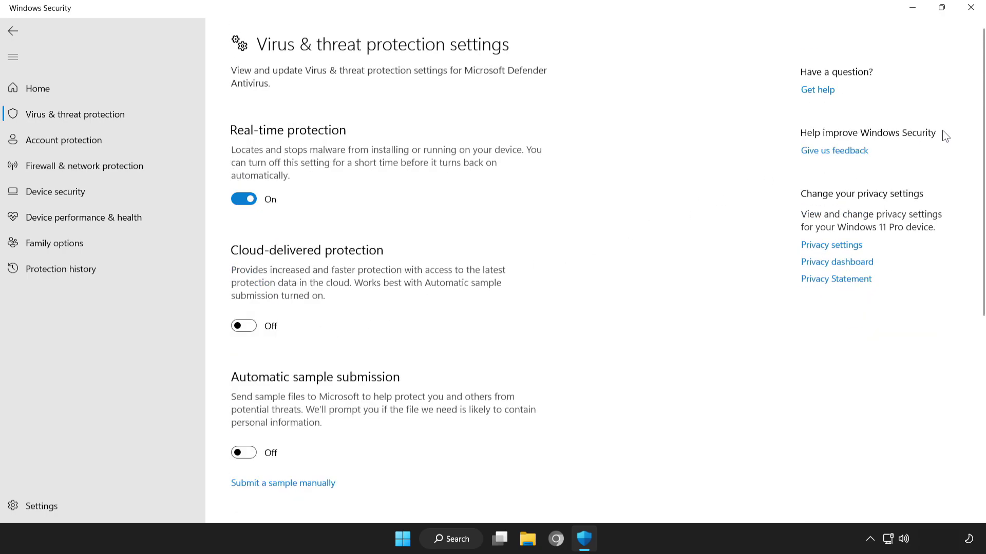
drag(982, 131, 982, 368)
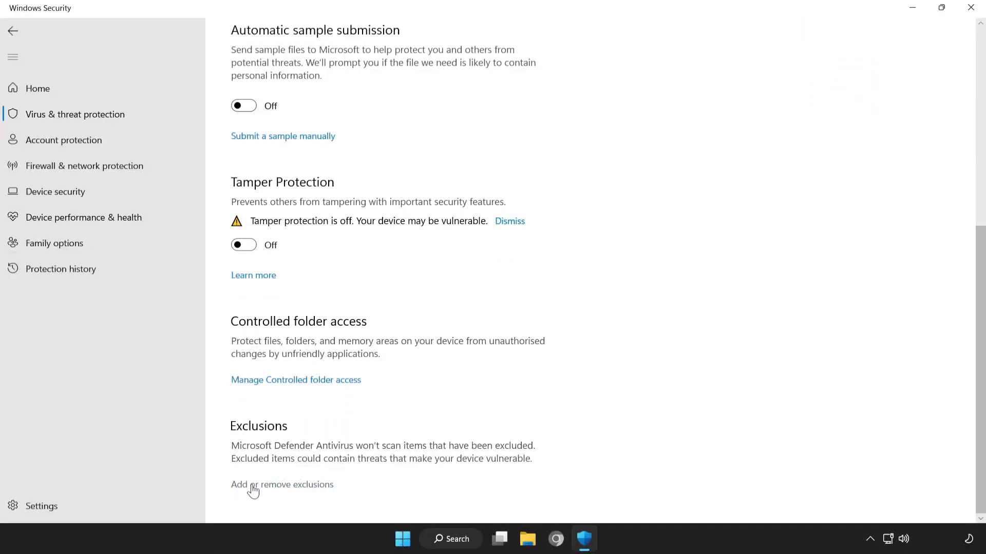
click(296, 486)
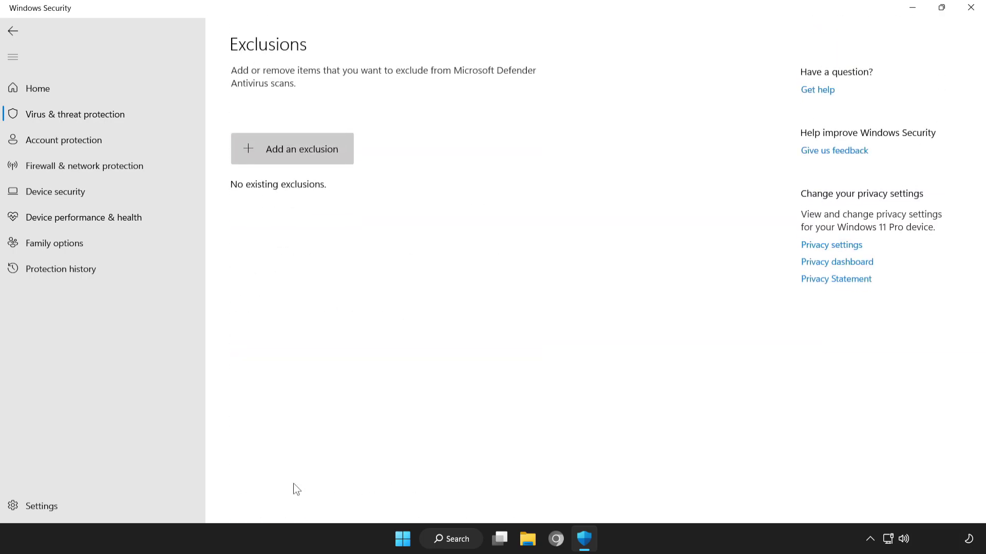
Step: Add a file exclusion for the NOT WORKING APP shortcut in the NOT WORKING APP folder under Program Files (x86)
click(285, 150)
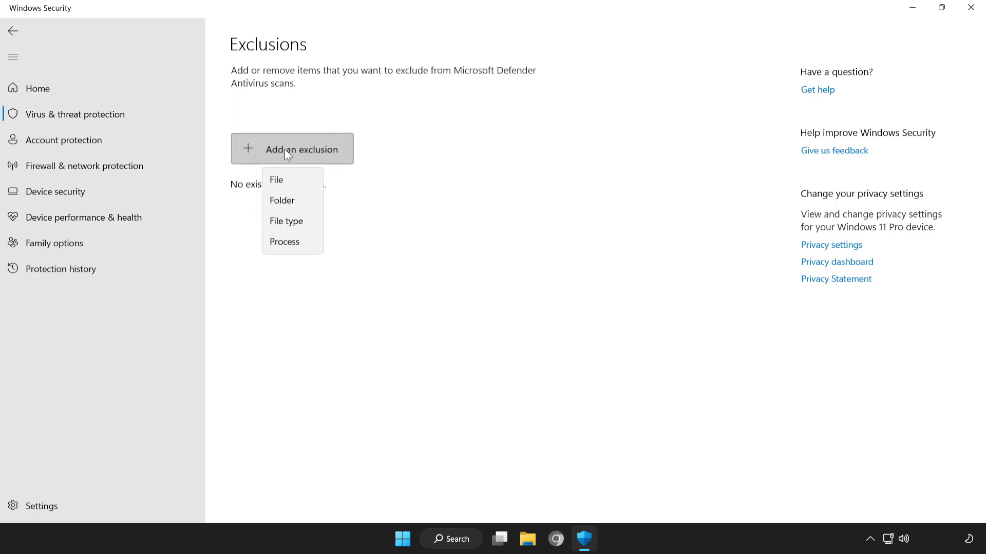
click(300, 180)
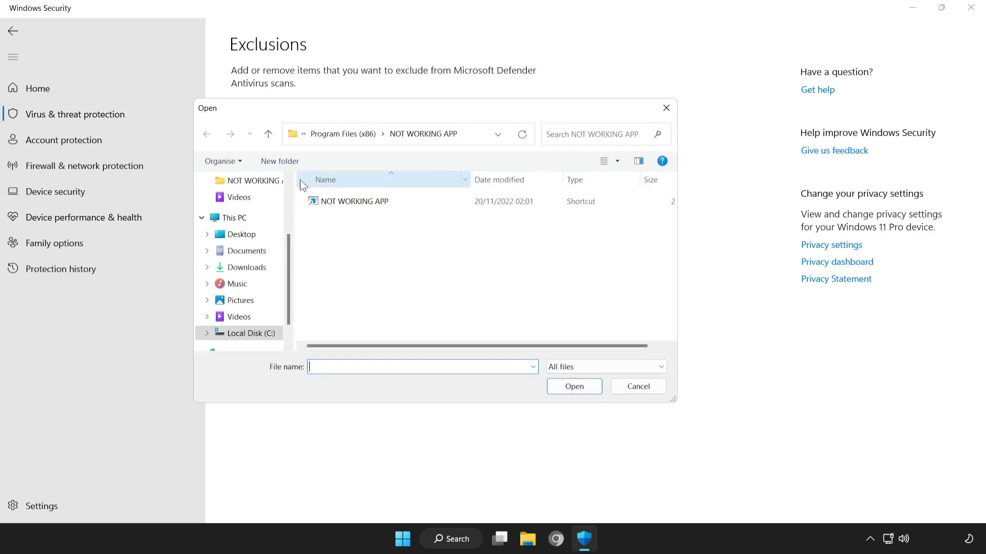
click(314, 201)
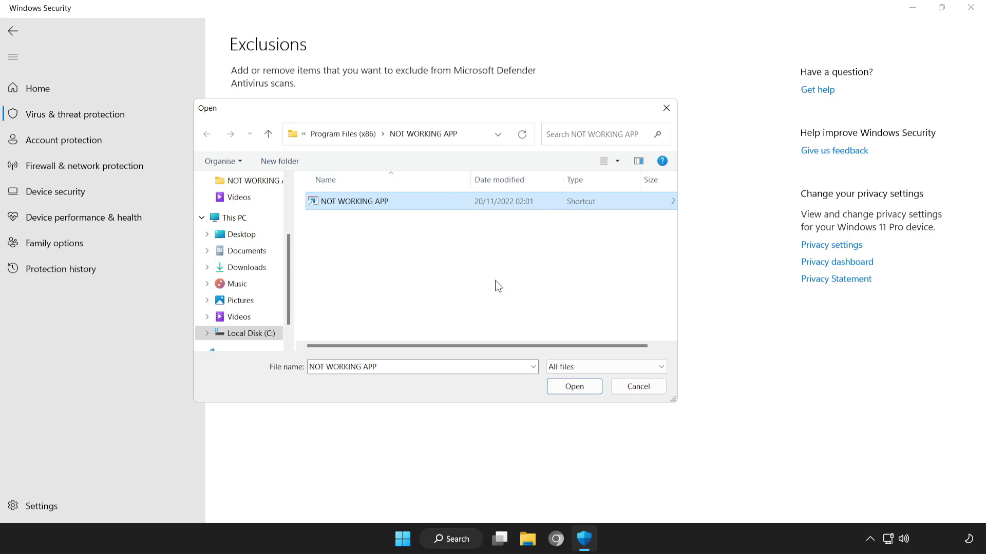
click(577, 388)
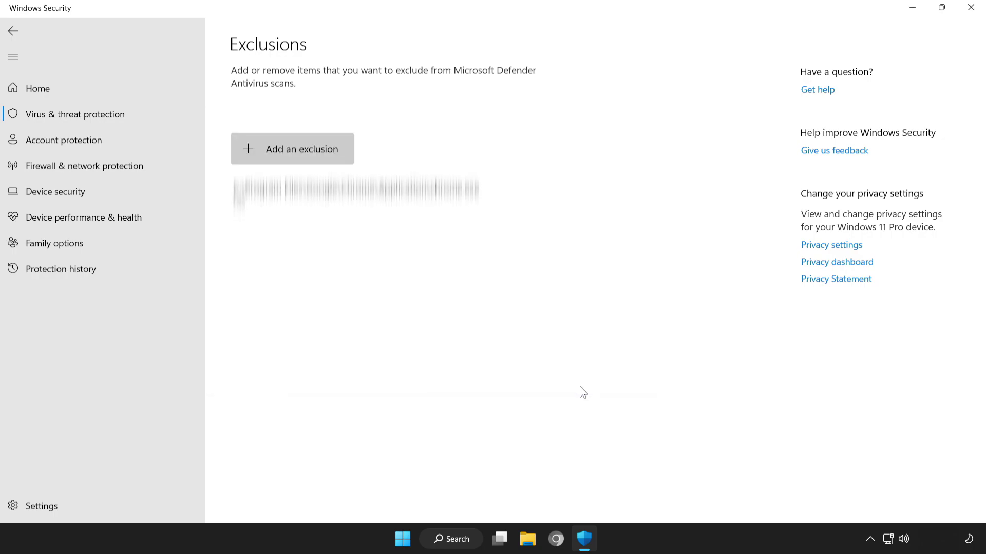
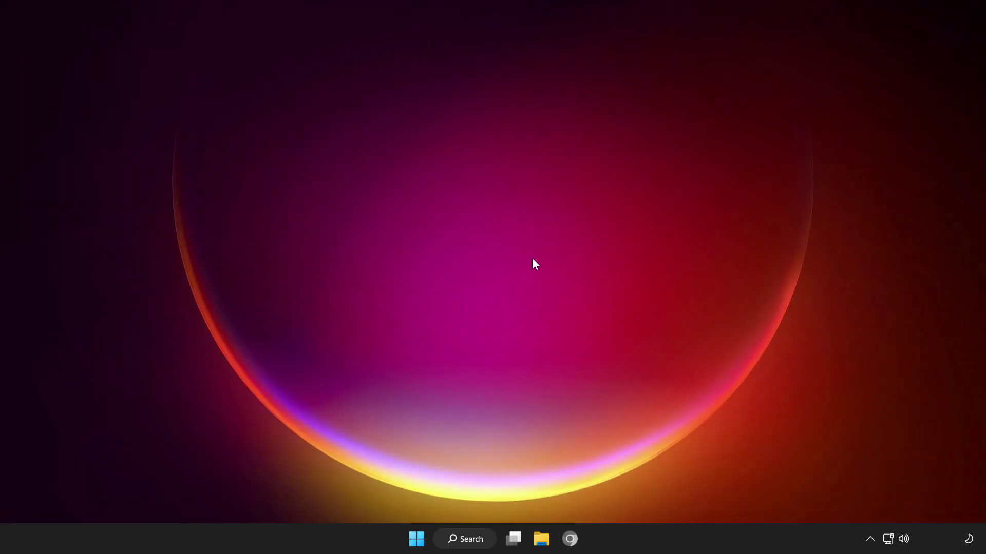
Step: Show the computer's power options from Start
click(416, 540)
click(653, 493)
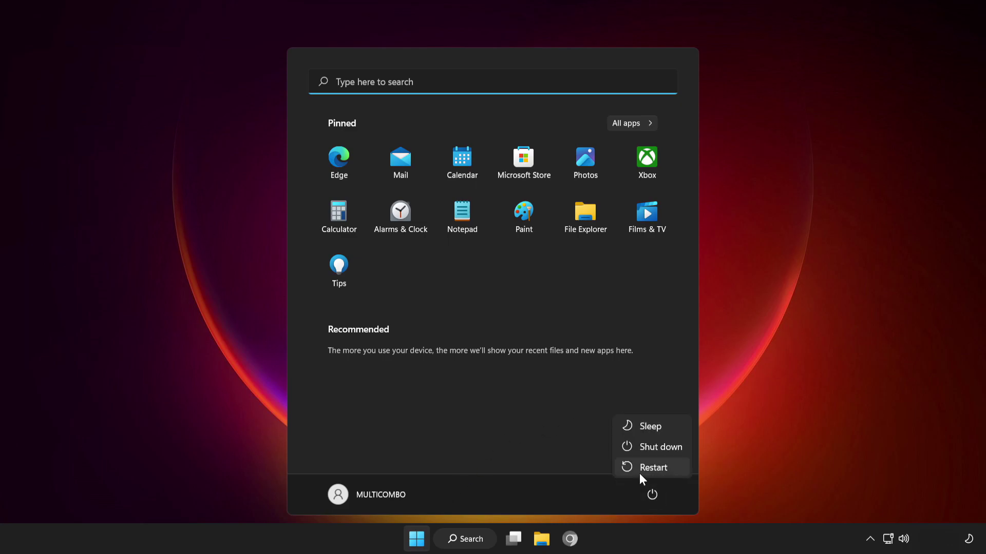